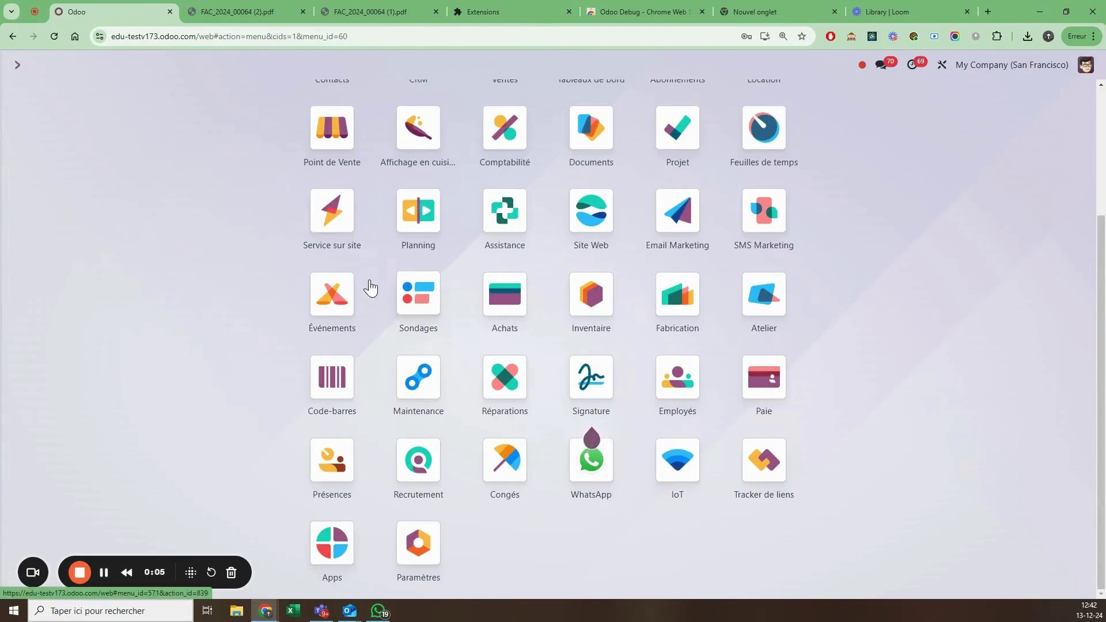
# Step: Visit the Projet, Ventes and Service sur site apps in turn from the home screen, then return to Ventes
pyautogui.click(668, 141)
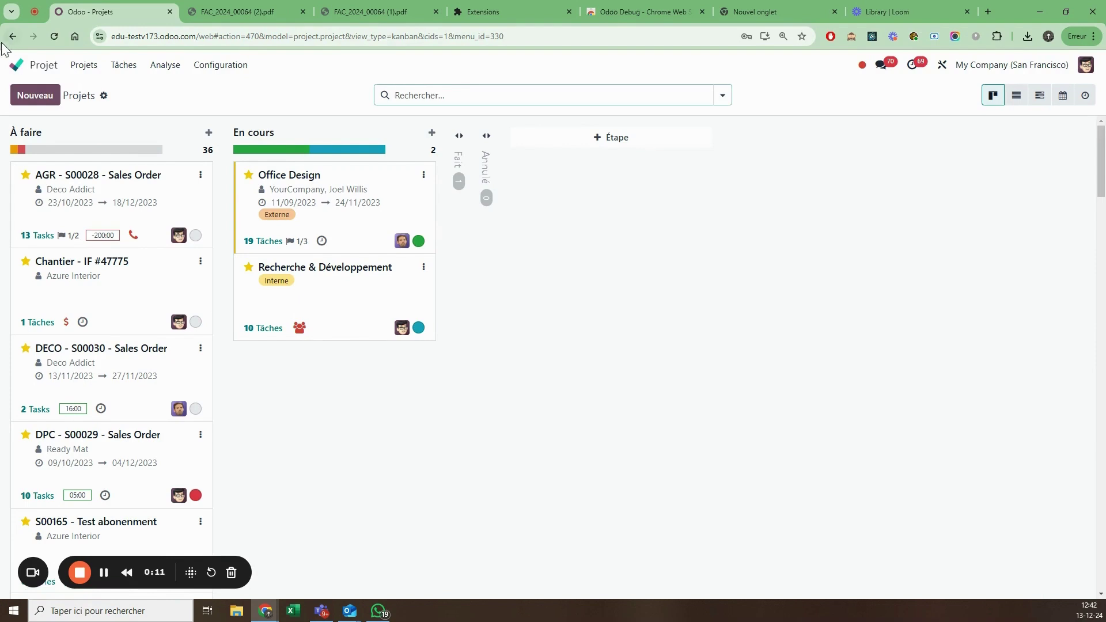
pyautogui.click(16, 64)
pyautogui.click(502, 230)
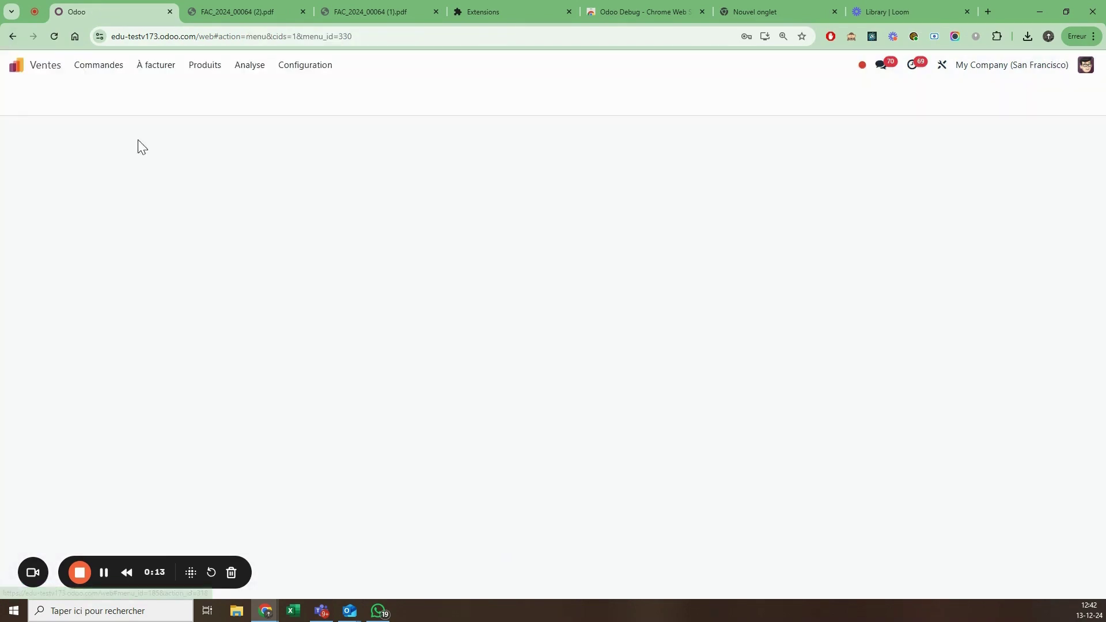
pyautogui.click(17, 66)
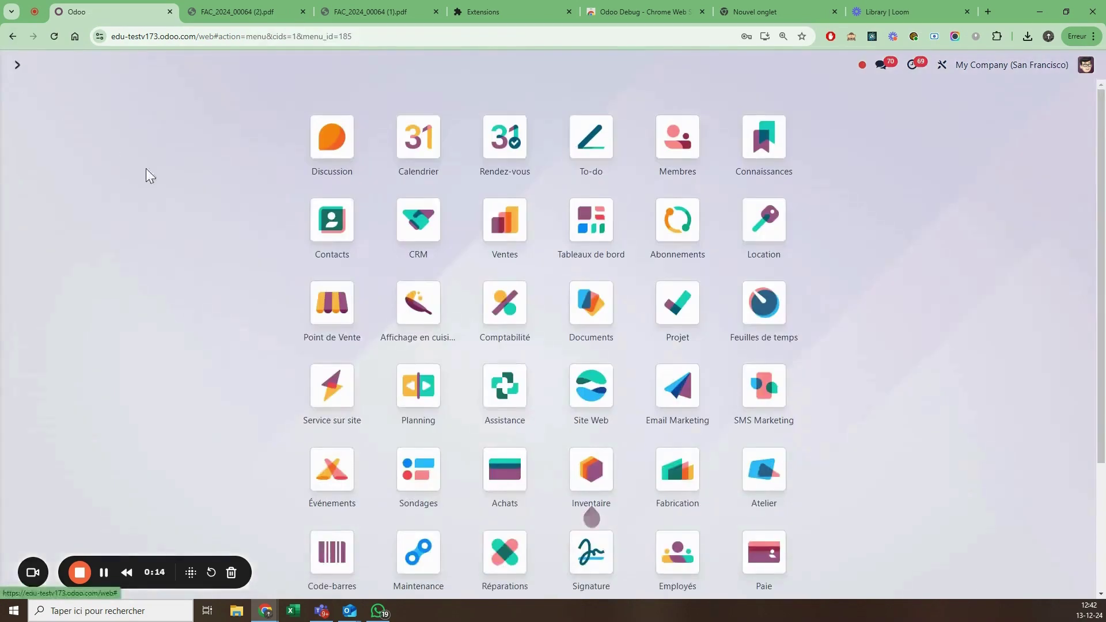
pyautogui.click(332, 397)
pyautogui.click(18, 64)
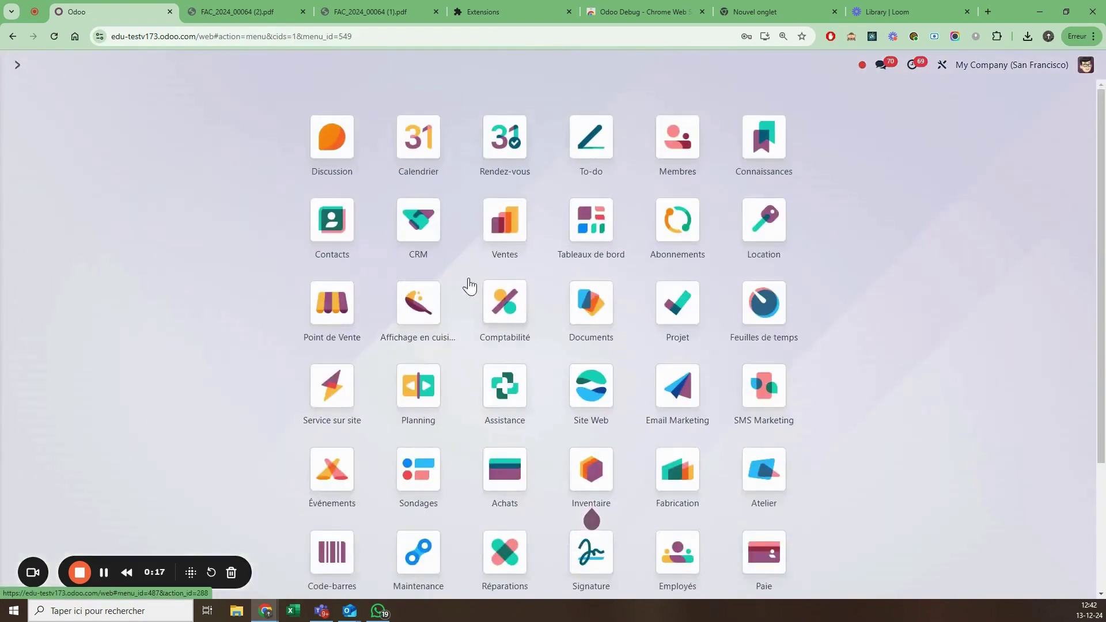
pyautogui.click(501, 231)
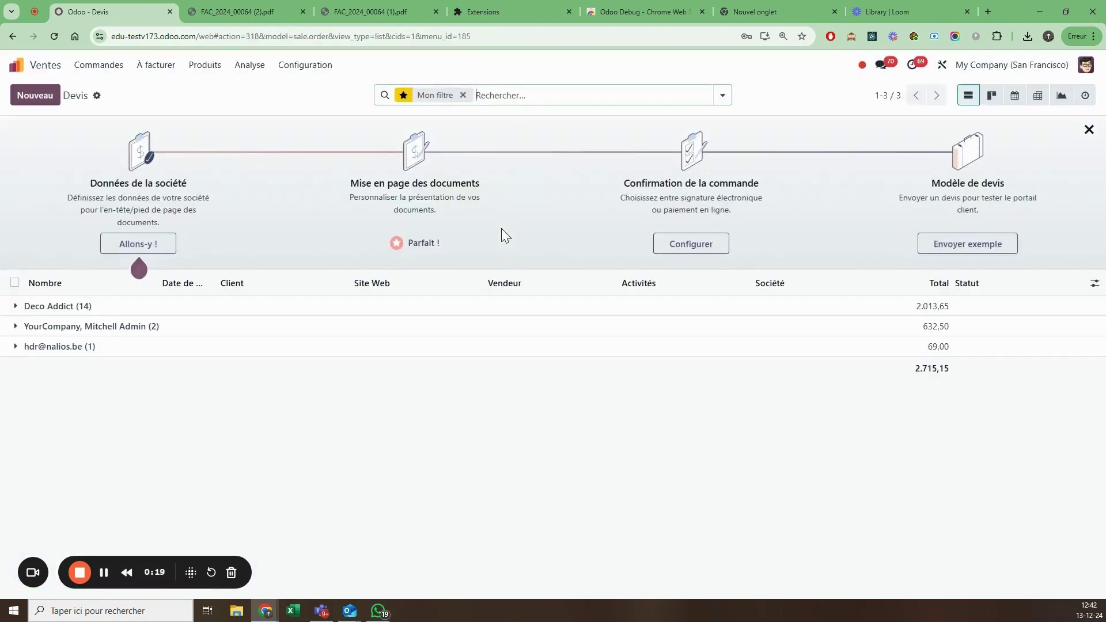
# Step: Switch from Ventes to the To-do app using the command palette's menu search
pyautogui.hotkey('ctrl', 'k')
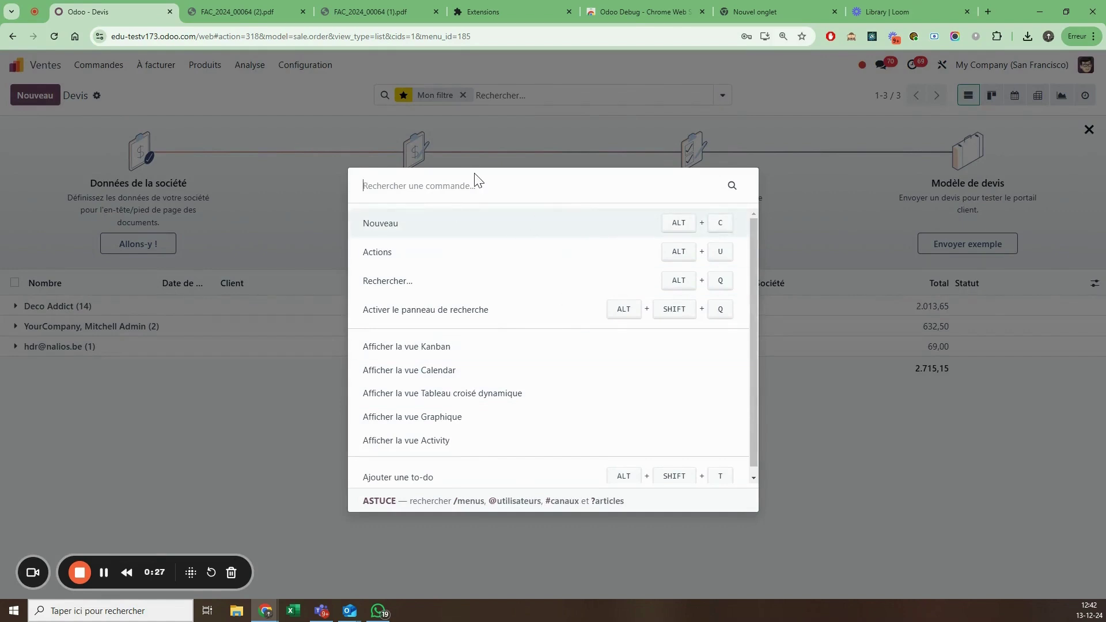
pyautogui.write('/')
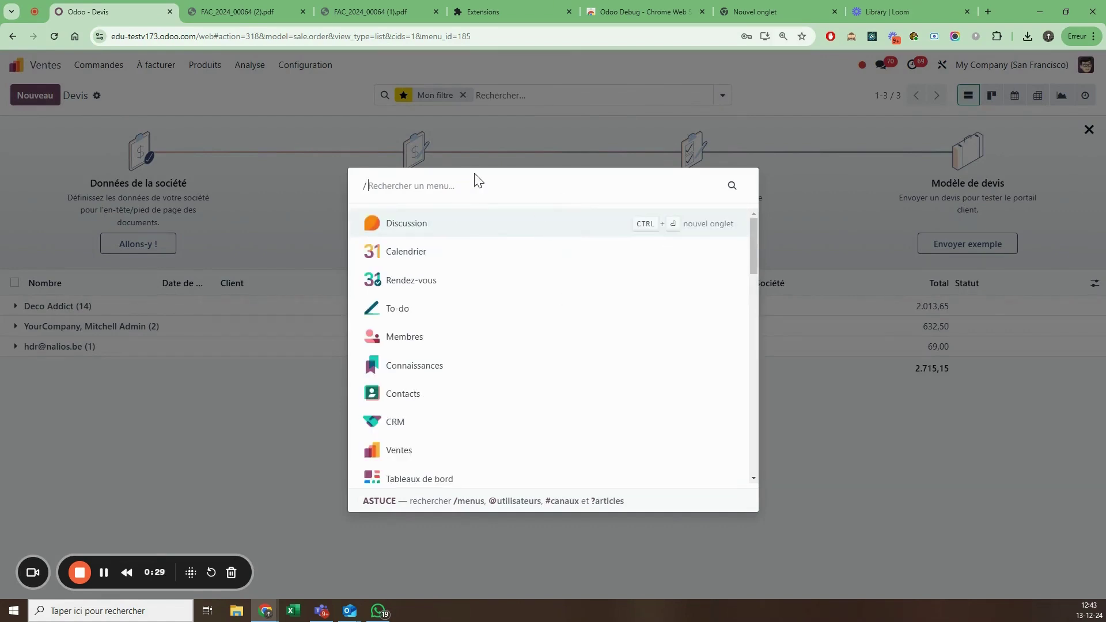
pyautogui.press('Down')
pyautogui.press('Down')
pyautogui.press('Down')
pyautogui.press('Return')
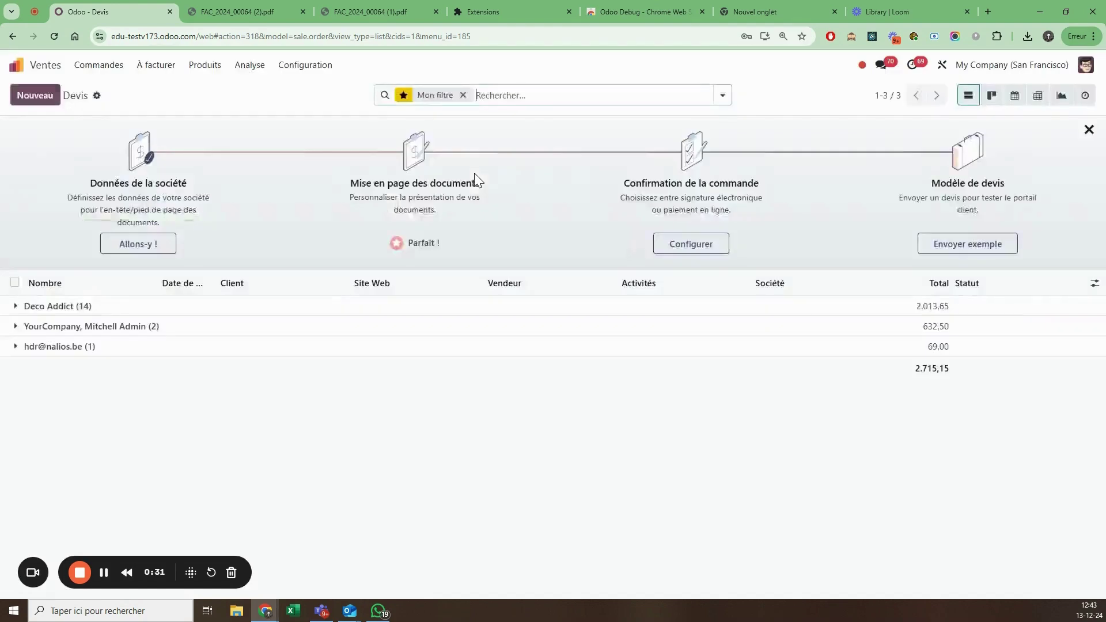
# Step: Switch to the CRM app through the command palette's menu search
pyautogui.hotkey('ctrl', 'k')
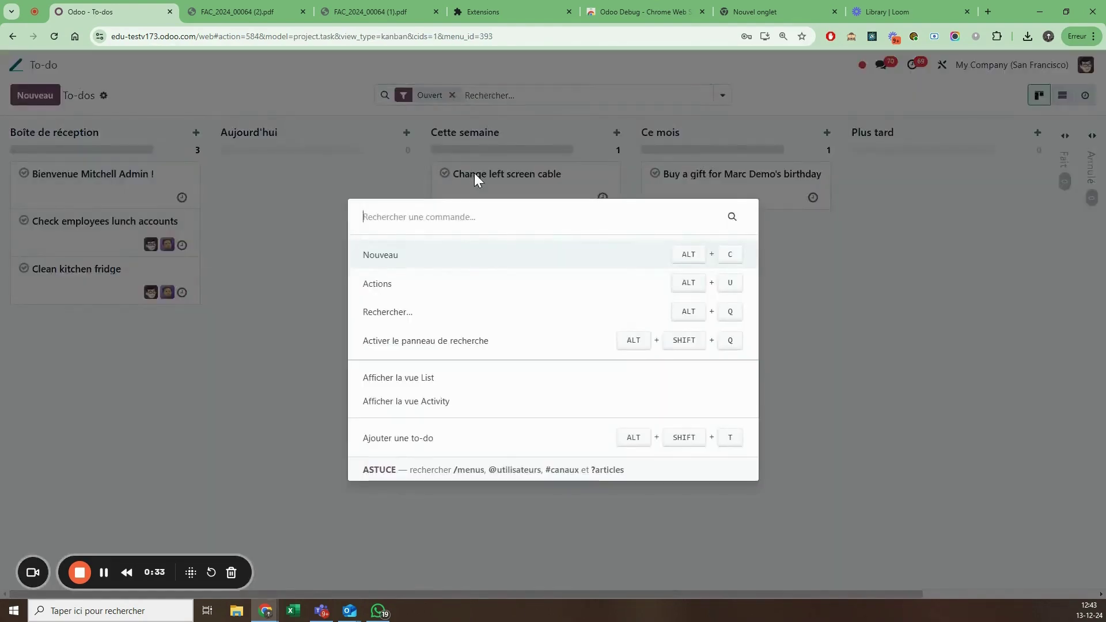
pyautogui.write('/')
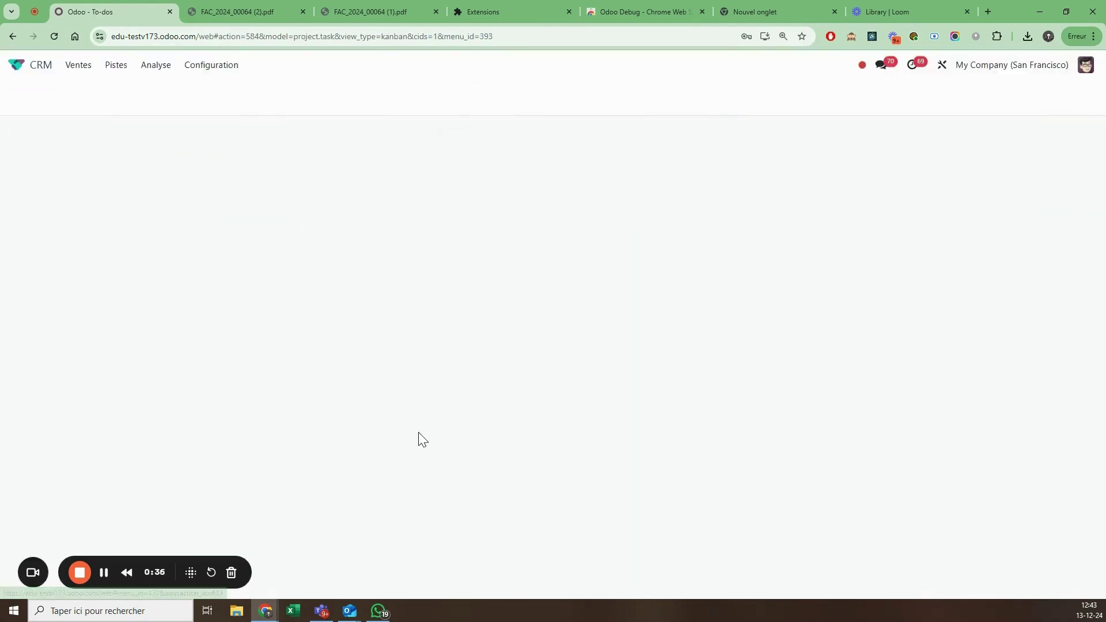
pyautogui.click(415, 426)
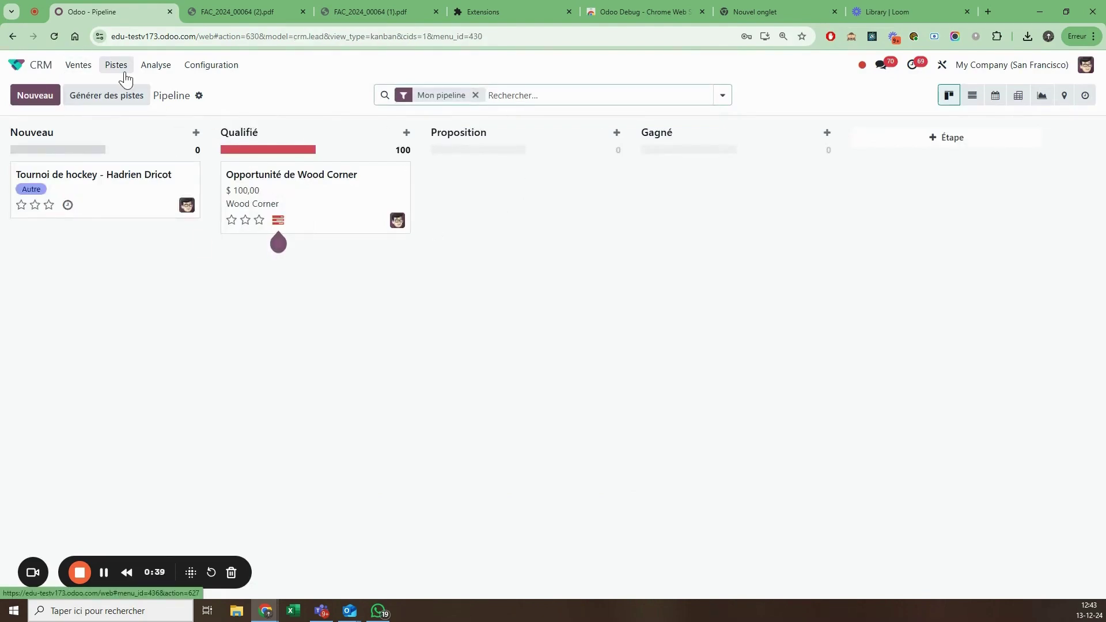
# Step: Open the Feuilles de temps app through the command palette's menu search
pyautogui.hotkey('ctrl', 'k')
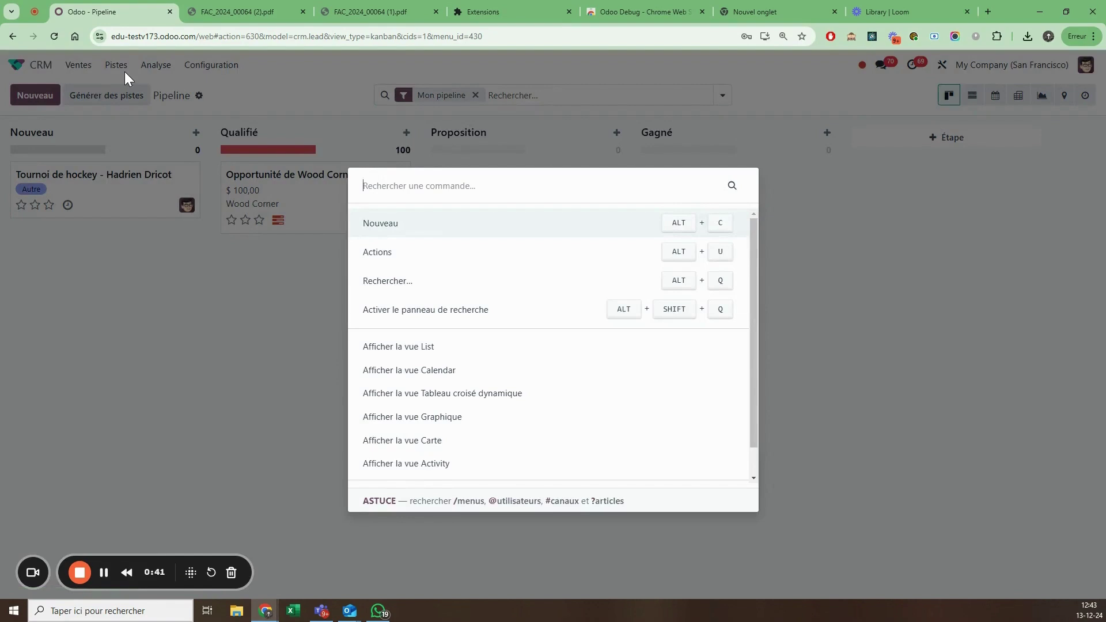
pyautogui.write('/')
pyautogui.scroll(-5, 415, 319)
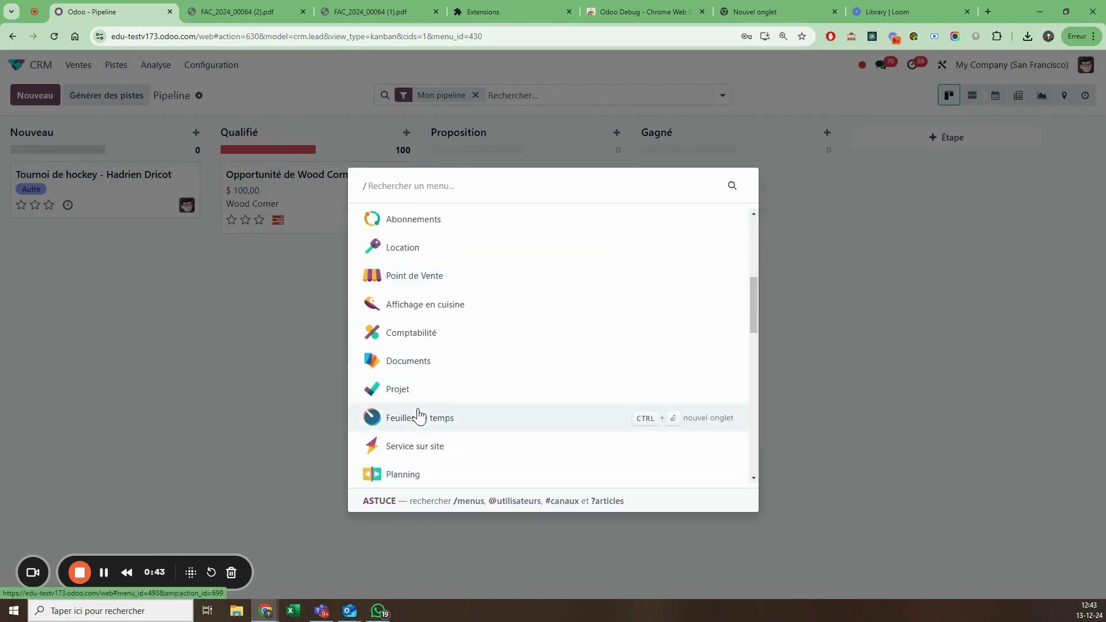
pyautogui.click(418, 416)
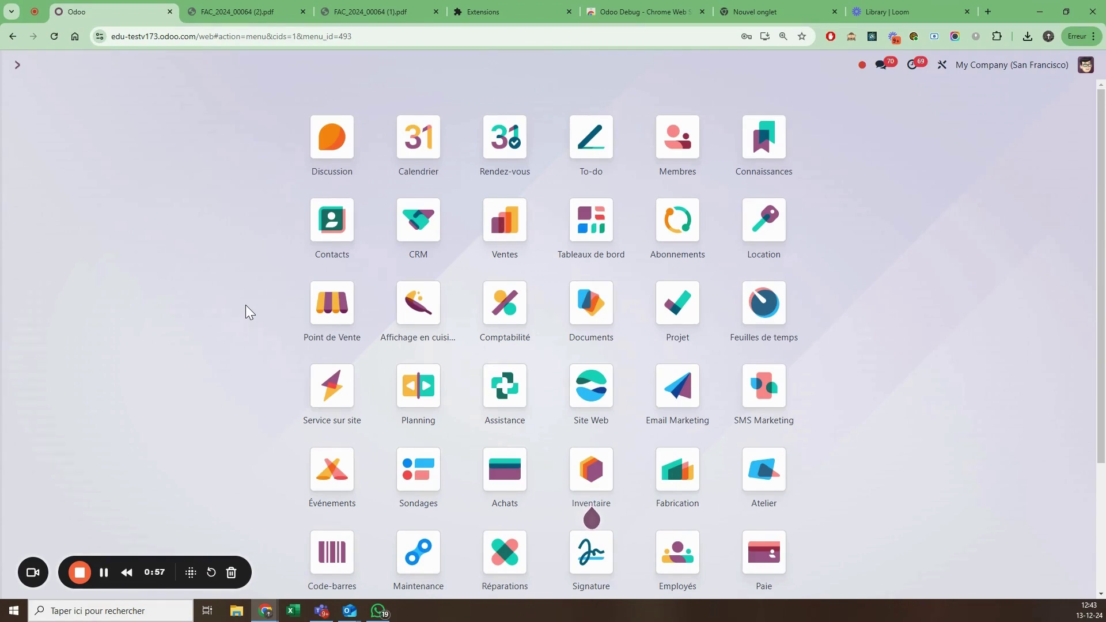
# Step: From the home screen, search the menus for "sit" and open the Site Web app
pyautogui.write('w')
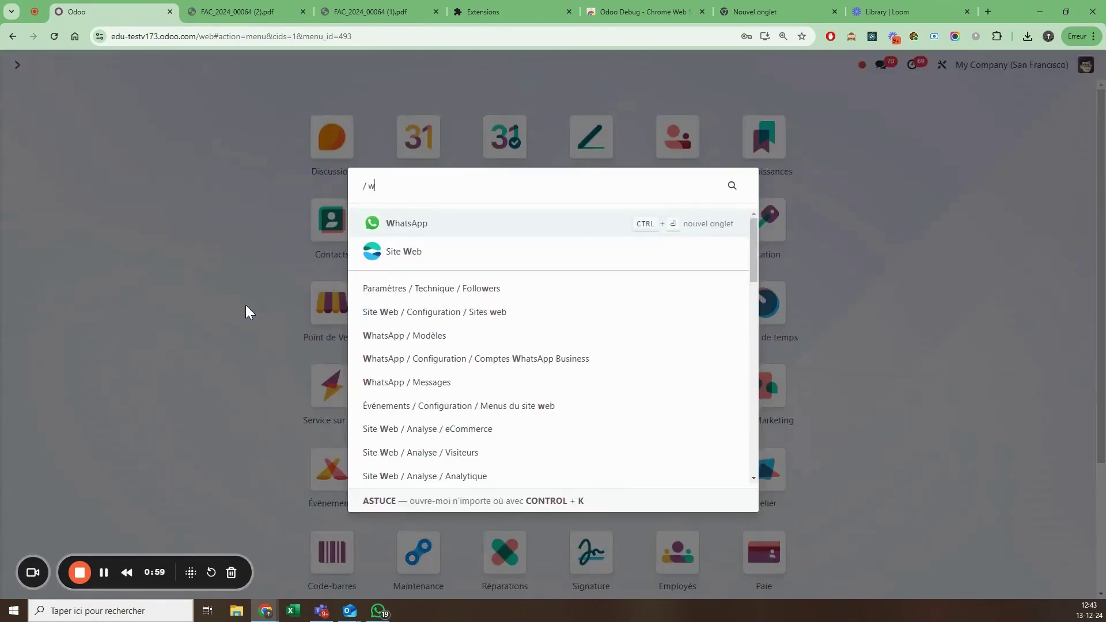
pyautogui.press('BackSpace')
pyautogui.write('so')
pyautogui.press('BackSpace')
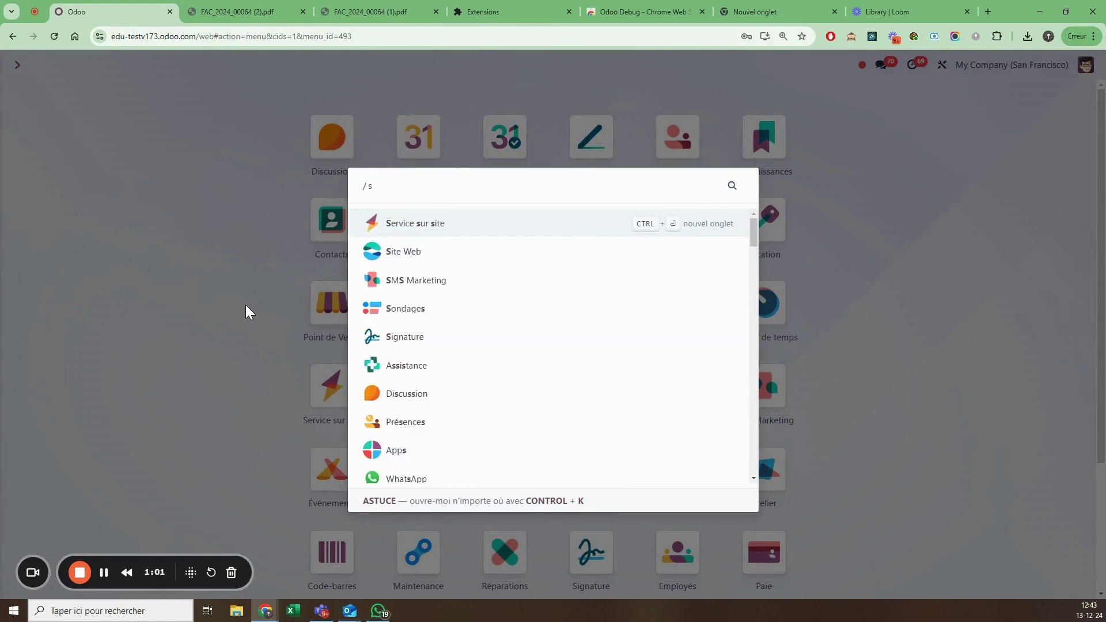
pyautogui.write('it')
pyautogui.press('Return')
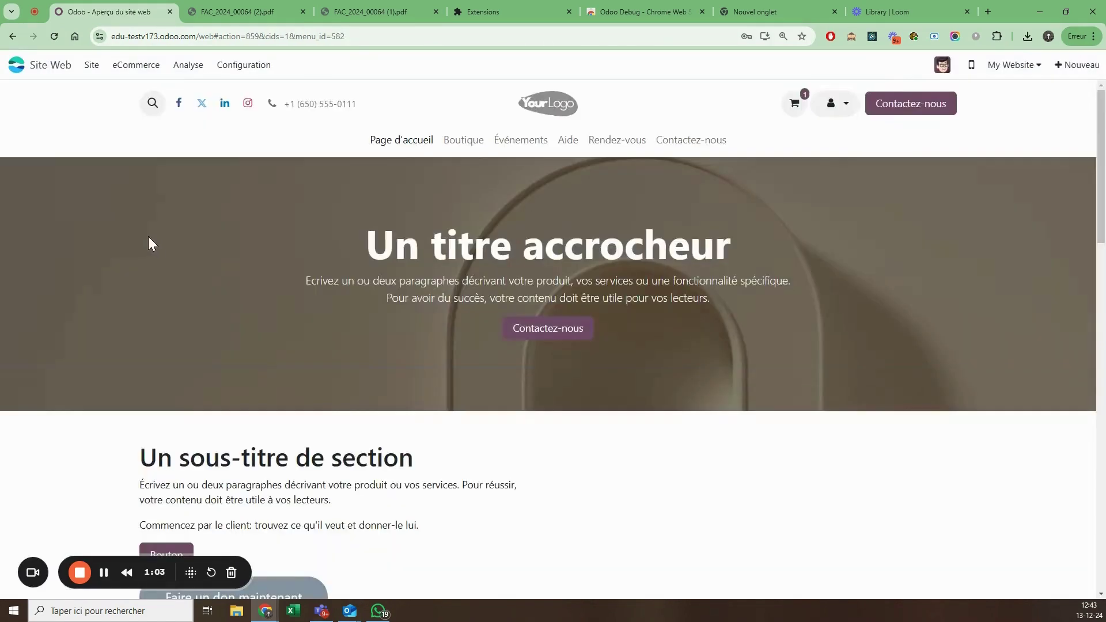
# Step: List the website's pages and open the technical view record of the Contact Us page
pyautogui.click(86, 68)
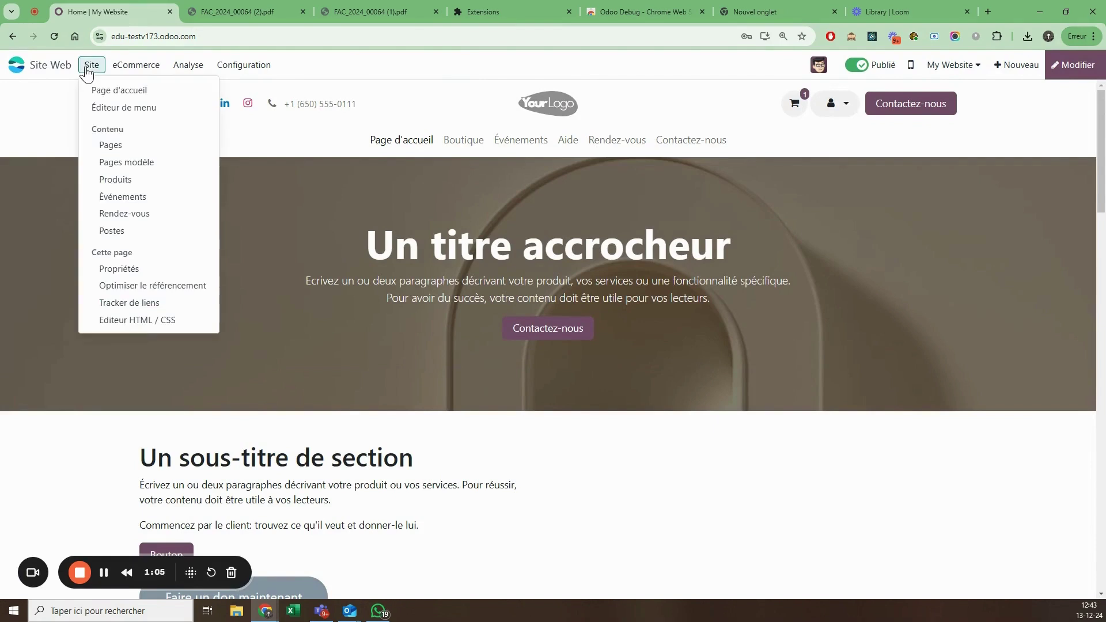
pyautogui.click(122, 146)
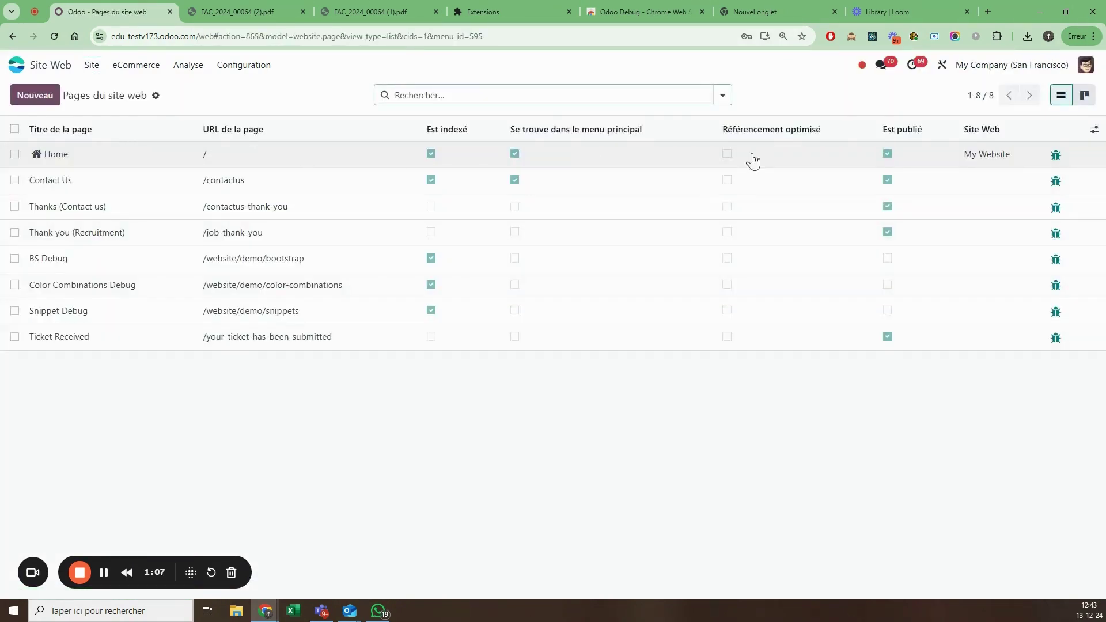
pyautogui.click(1057, 182)
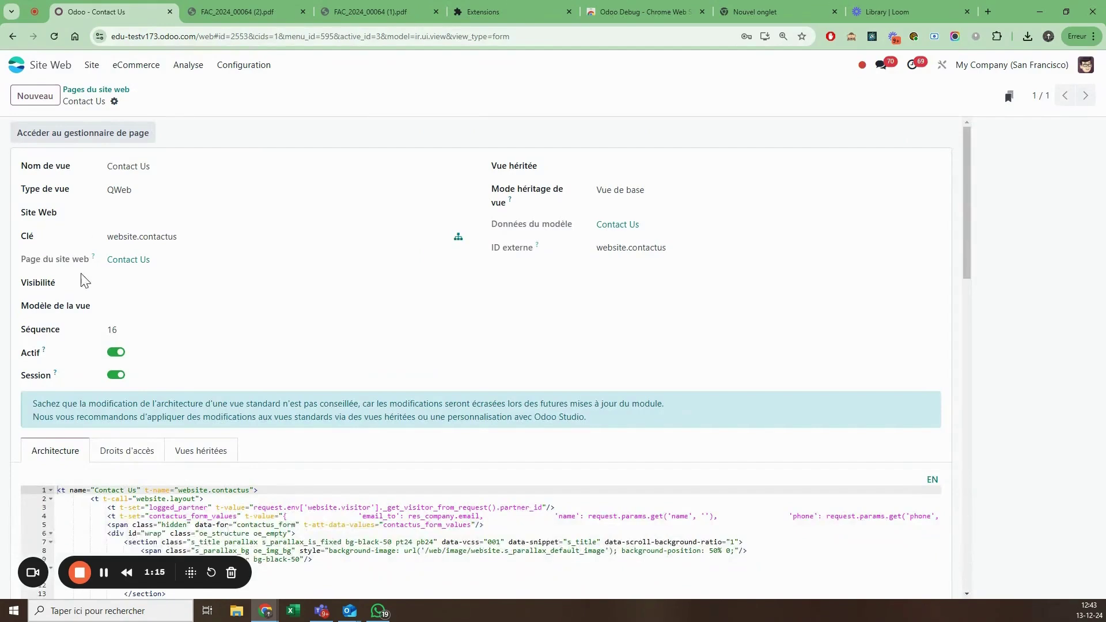
# Step: Set the visibility of the Contact Us page to Personnes connectées
pyautogui.click(144, 284)
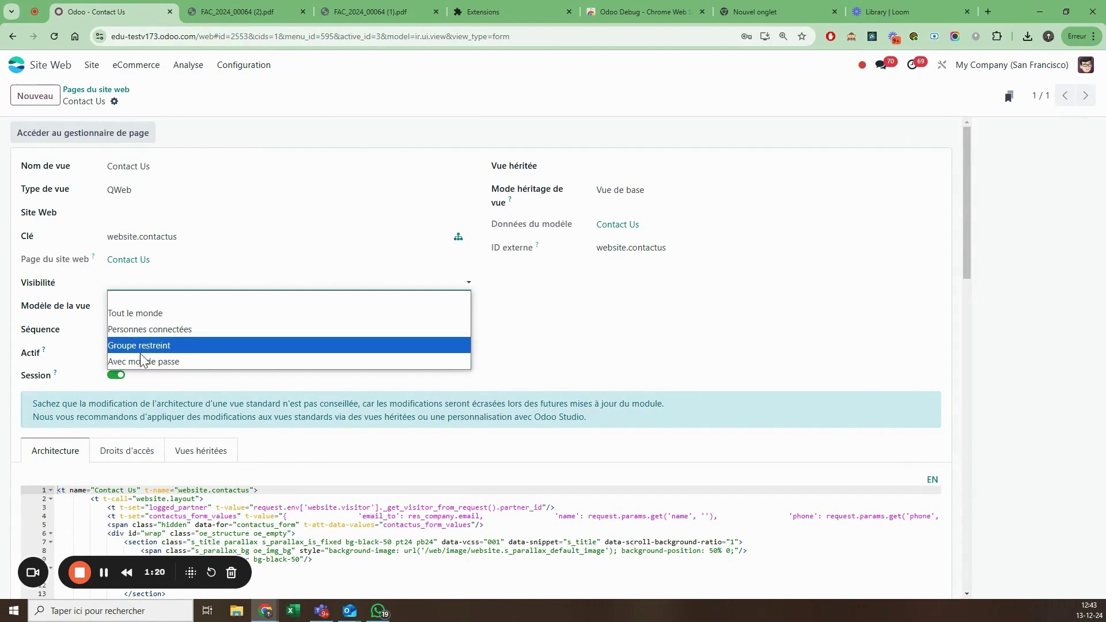
pyautogui.click(164, 329)
pyautogui.click(621, 323)
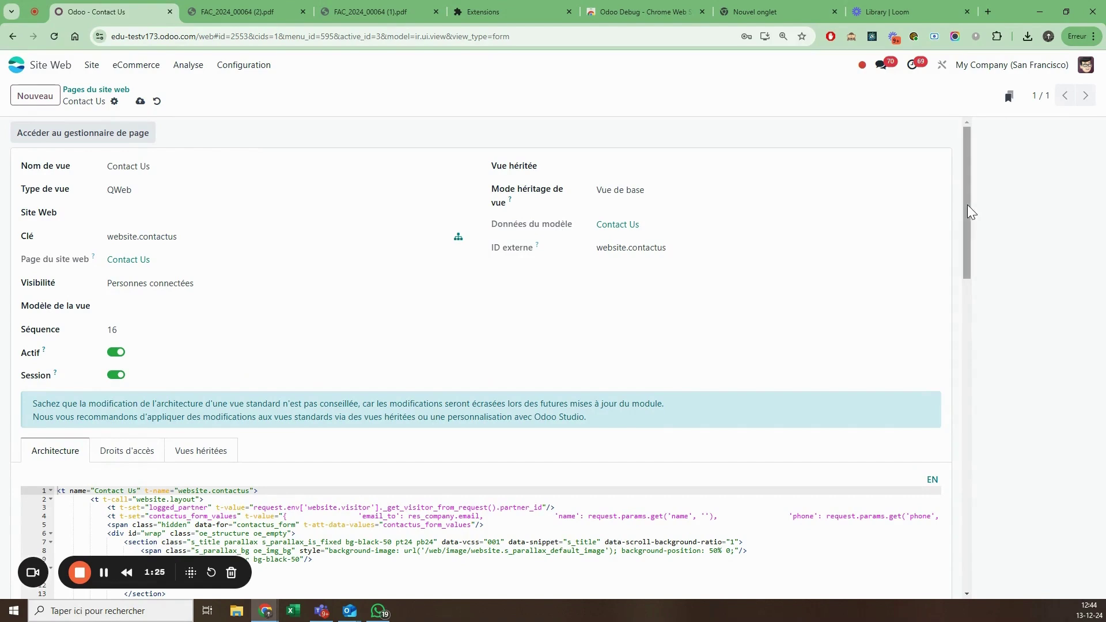
# Step: Set the visibility of the Contact Us page to Groupe restreint
pyautogui.click(144, 287)
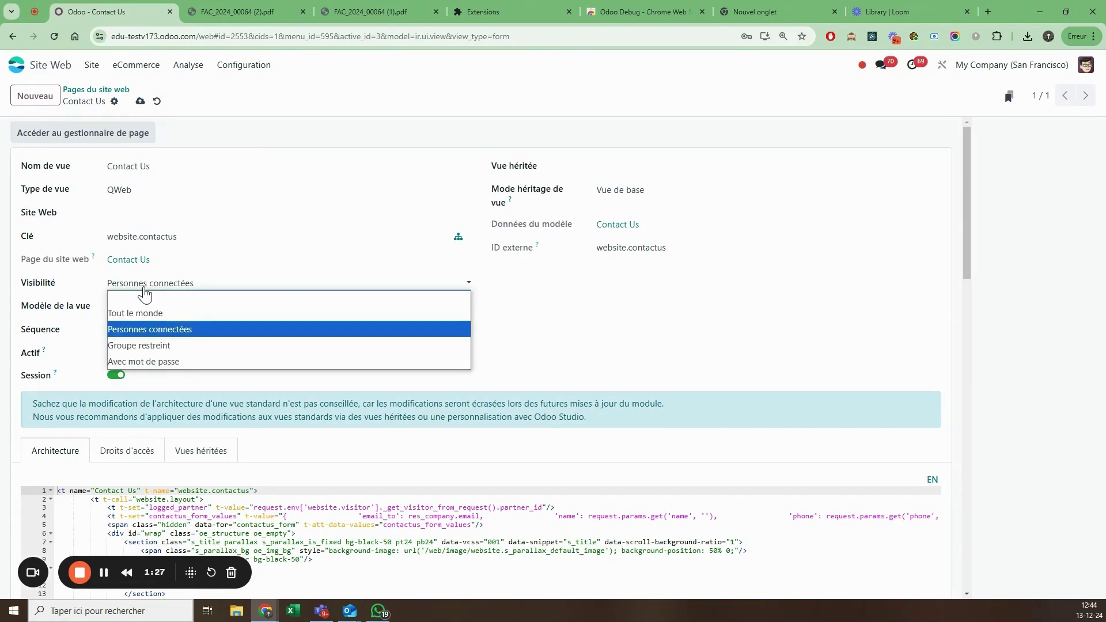
pyautogui.click(144, 345)
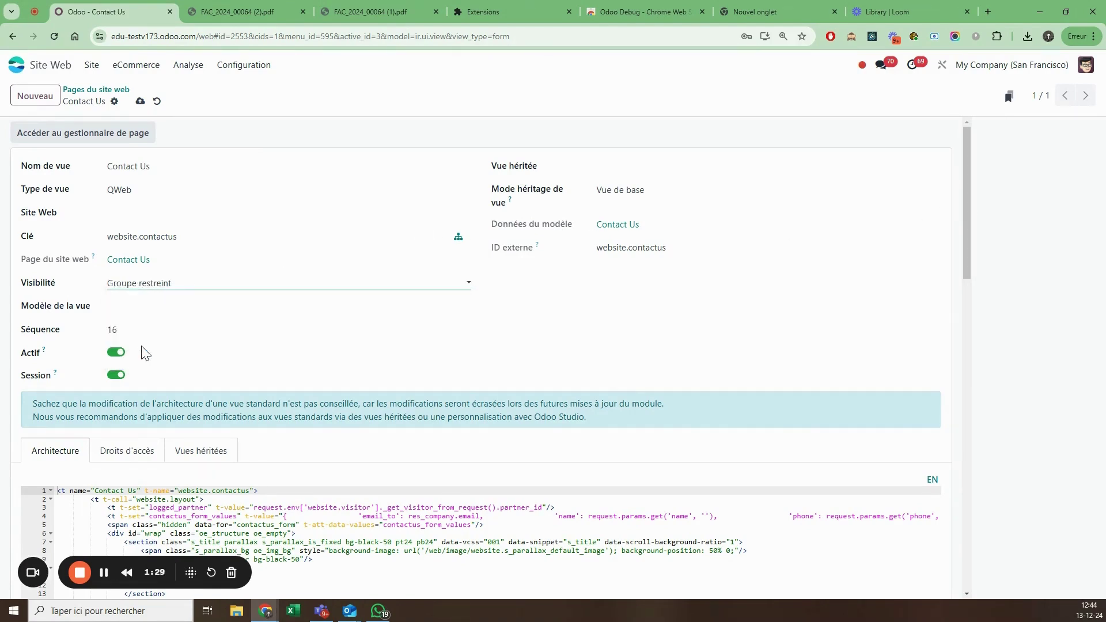
# Step: Examine the groups that can be added to the Contact Us view's access rights, then close the list without adding any
pyautogui.scroll(-1, 177, 314)
pyautogui.scroll(-3, 173, 311)
pyautogui.click(118, 285)
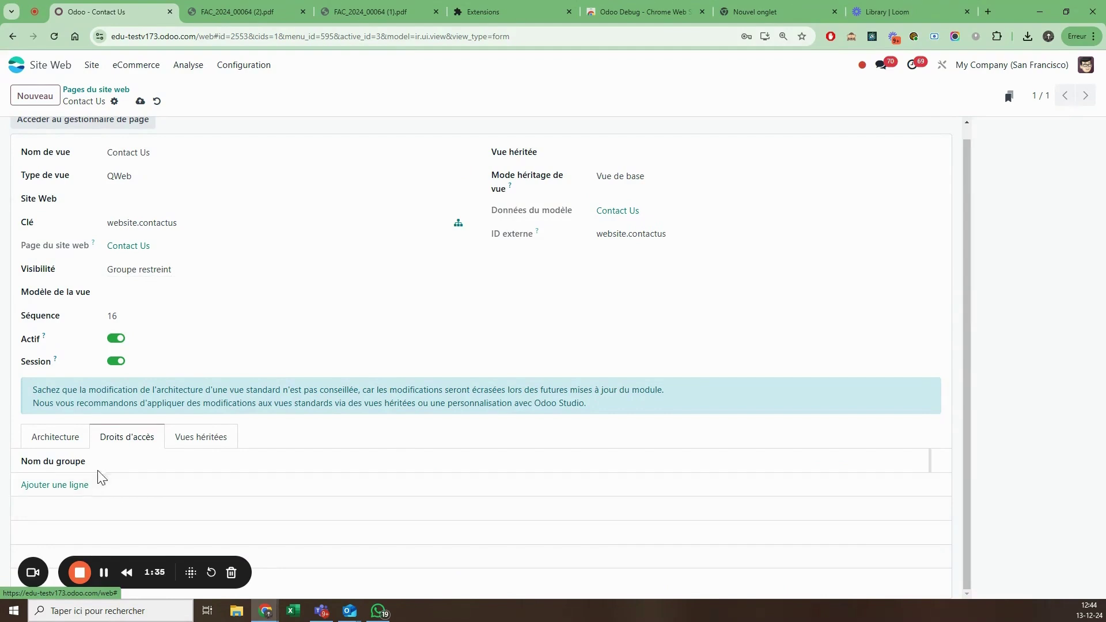
pyautogui.click(75, 486)
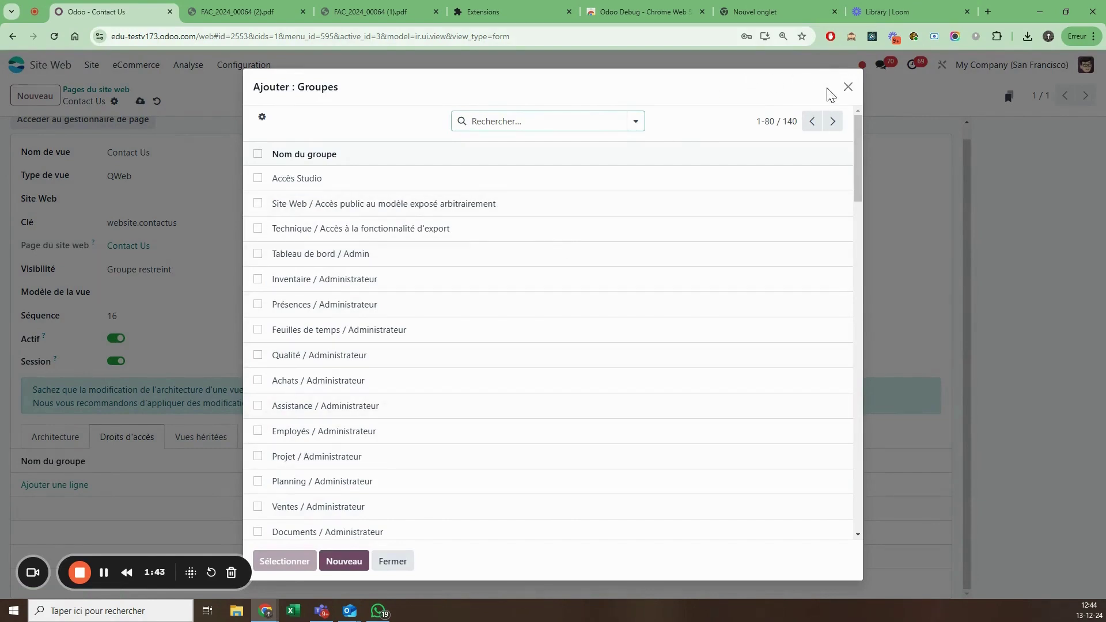
pyautogui.click(846, 87)
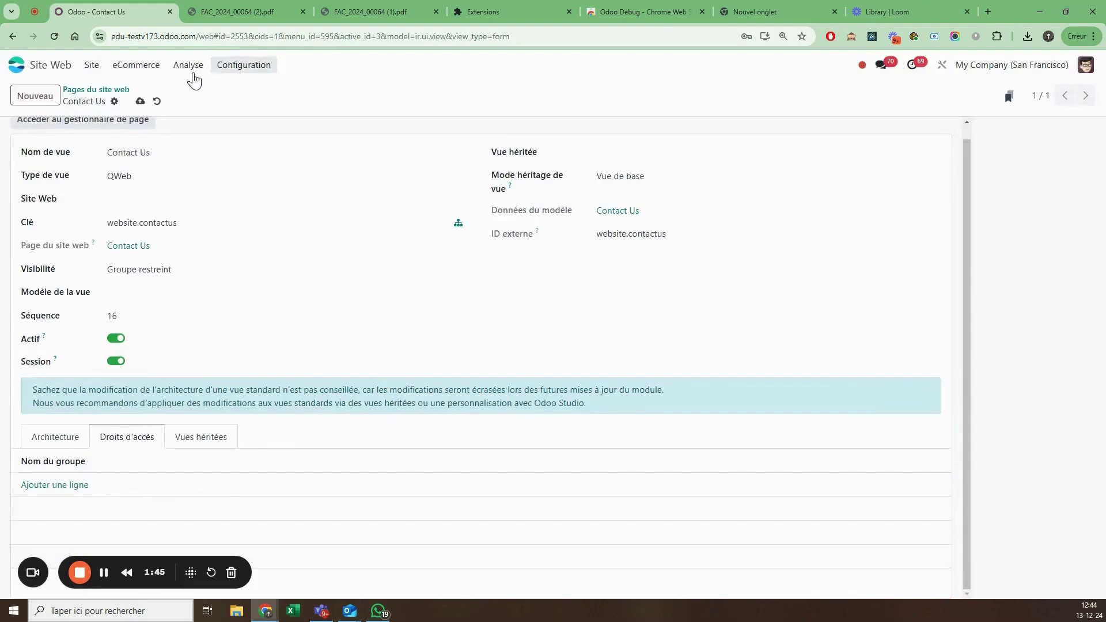
# Step: Find the Utilisateurs list, remove its internal users filter, and open the "Le bon sous traitant" user record
pyautogui.click(19, 67)
pyautogui.write('/ util')
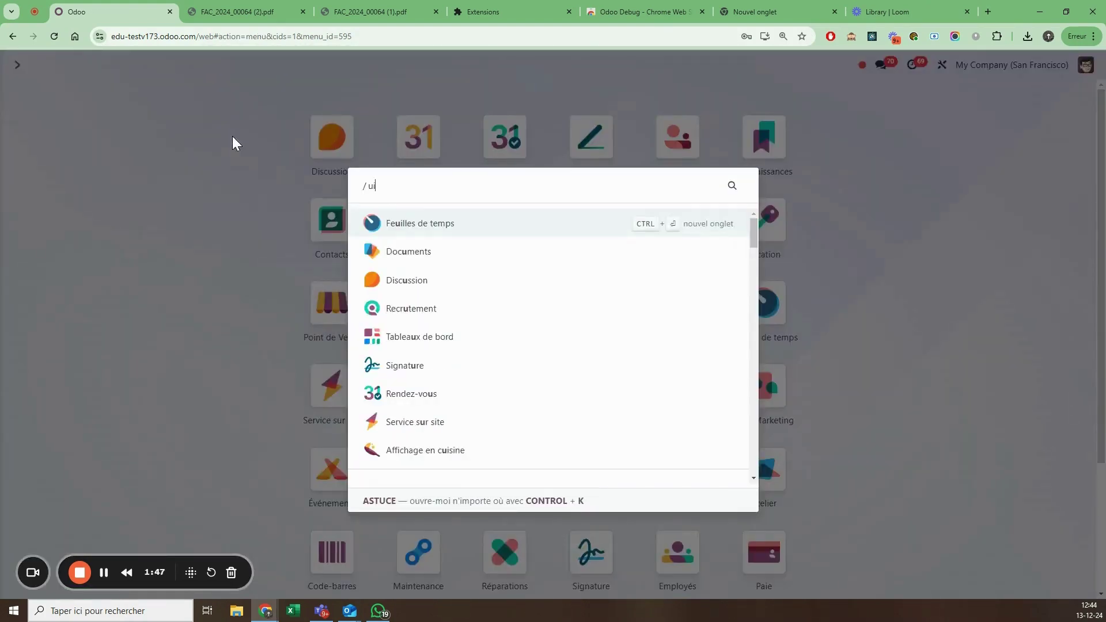
pyautogui.press('Return')
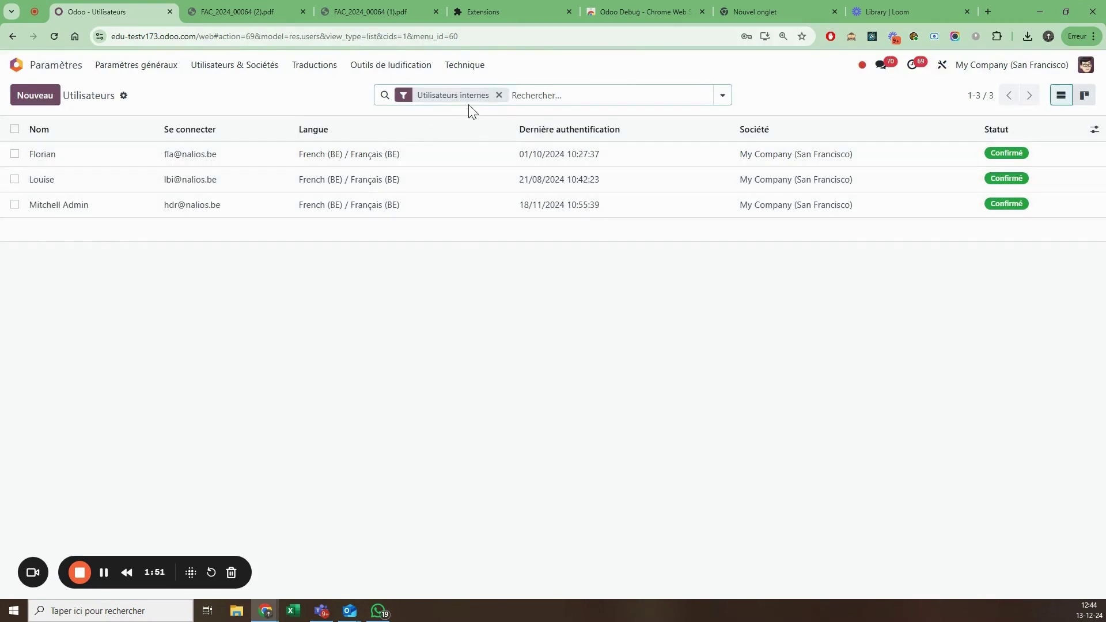
pyautogui.click(499, 95)
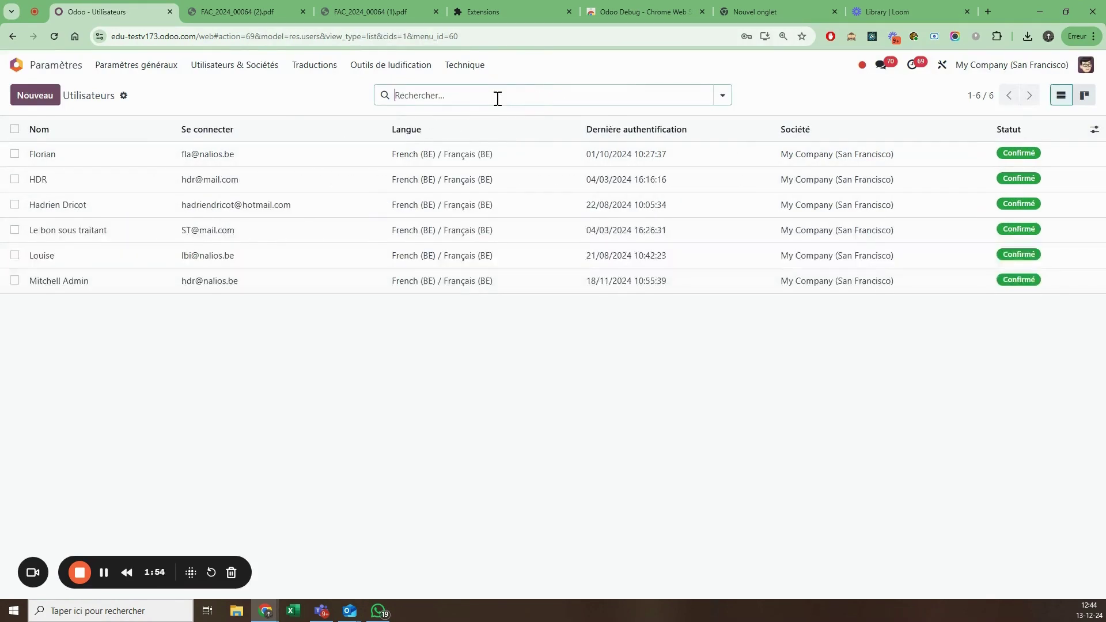
pyautogui.click(122, 229)
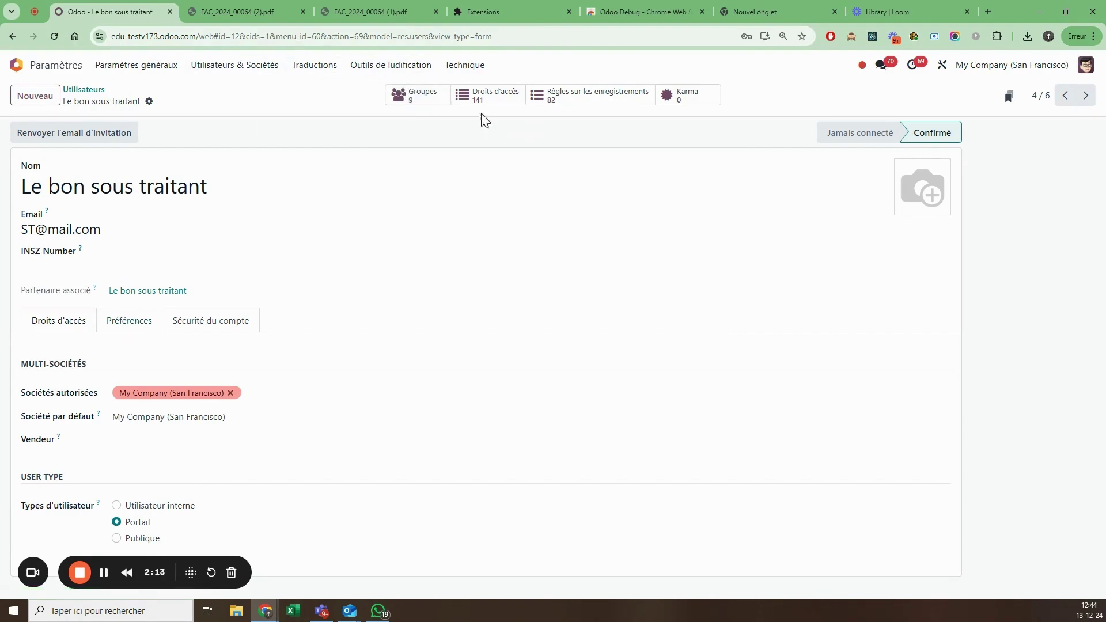
# Step: Start a new user group named "Sous traitant", leaving its Candidature field empty
pyautogui.click(262, 65)
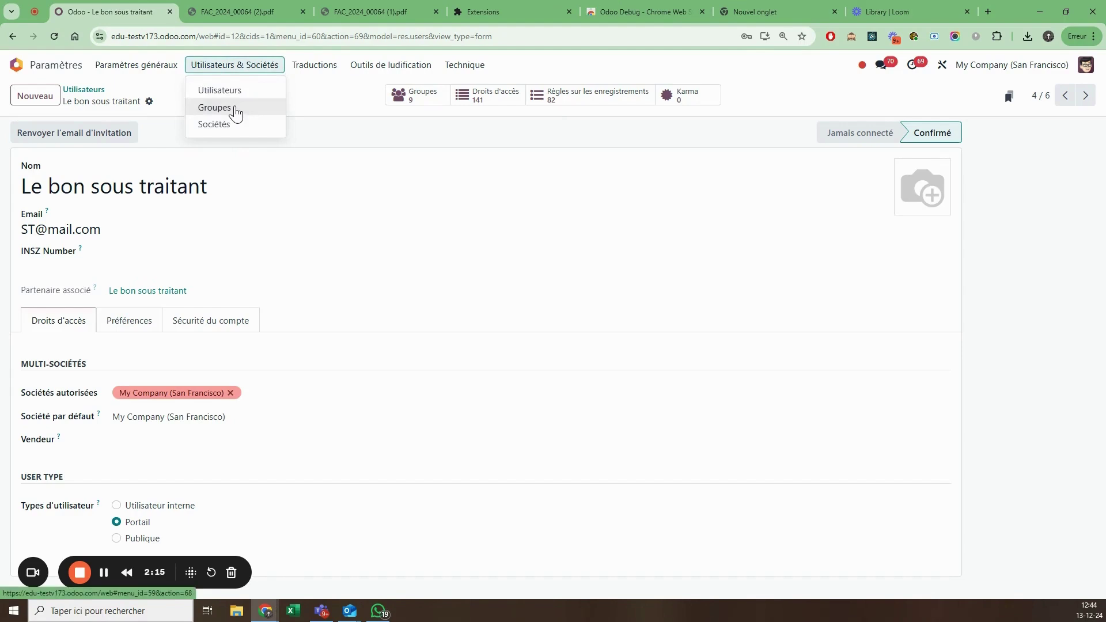
pyautogui.click(234, 108)
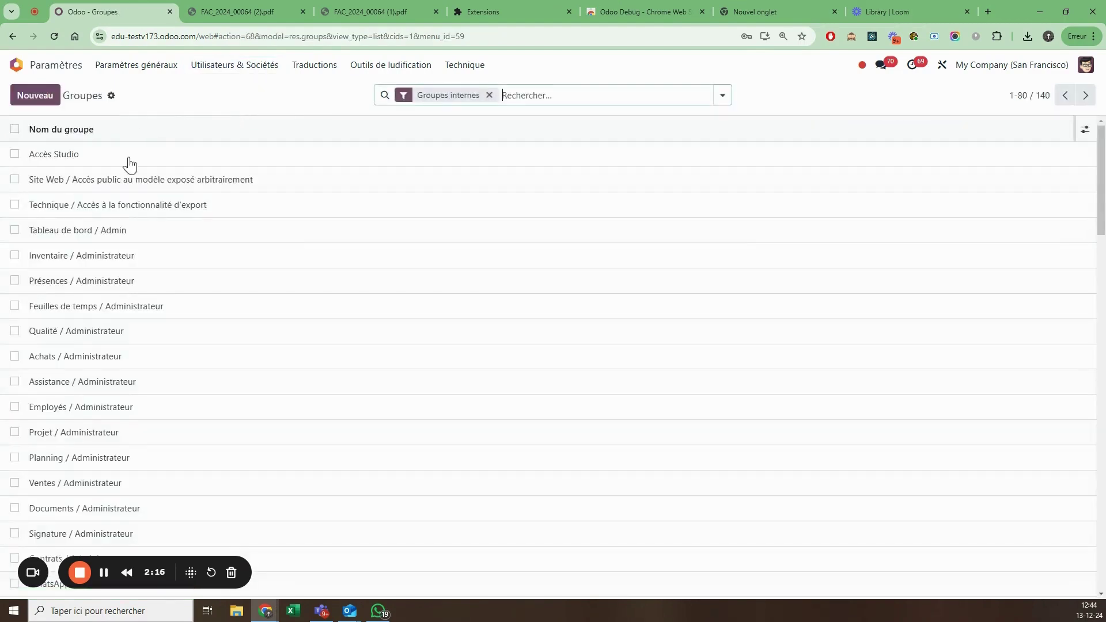
pyautogui.click(42, 96)
pyautogui.write('So')
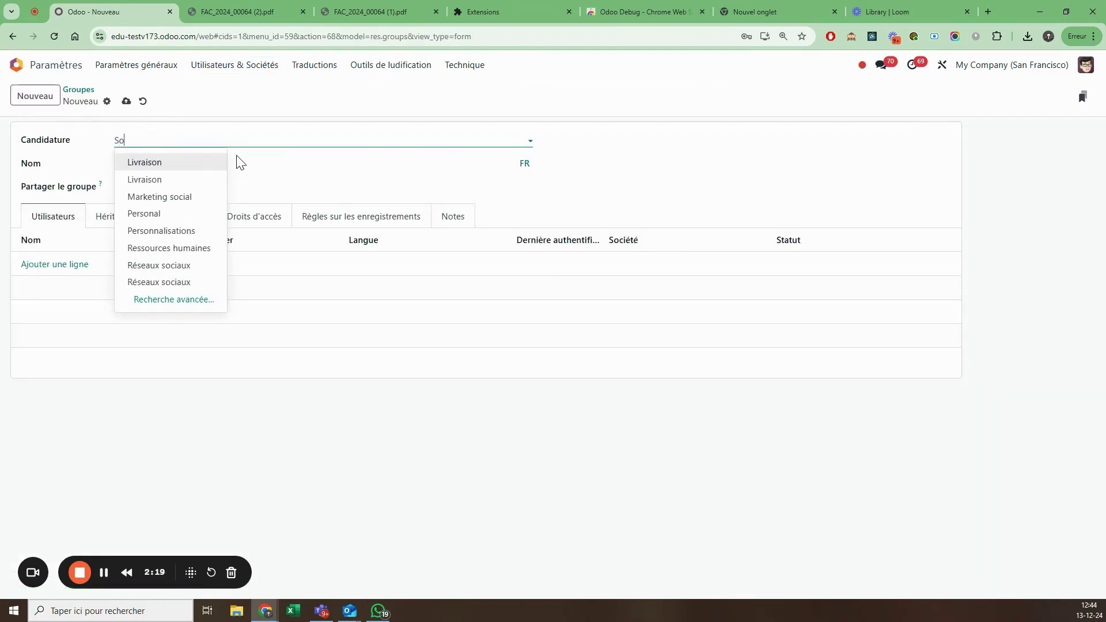
pyautogui.press('BackSpace')
pyautogui.click(291, 159)
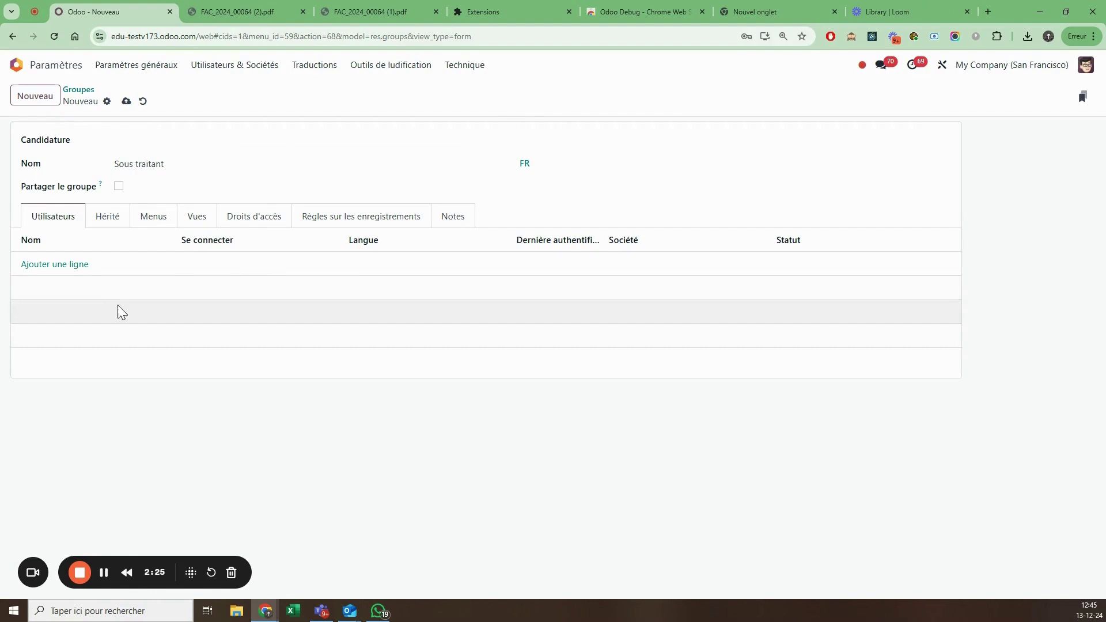
# Step: Add the user "Le bon sous traitant" to the new Sous traitant group and save the group
pyautogui.click(75, 268)
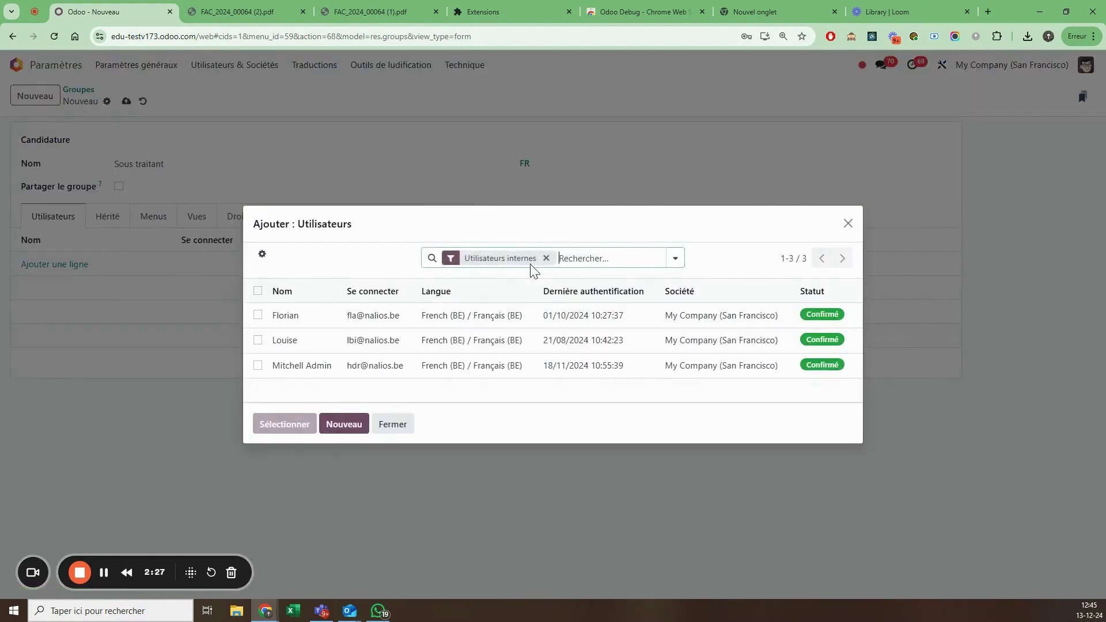
pyautogui.click(546, 260)
pyautogui.click(382, 364)
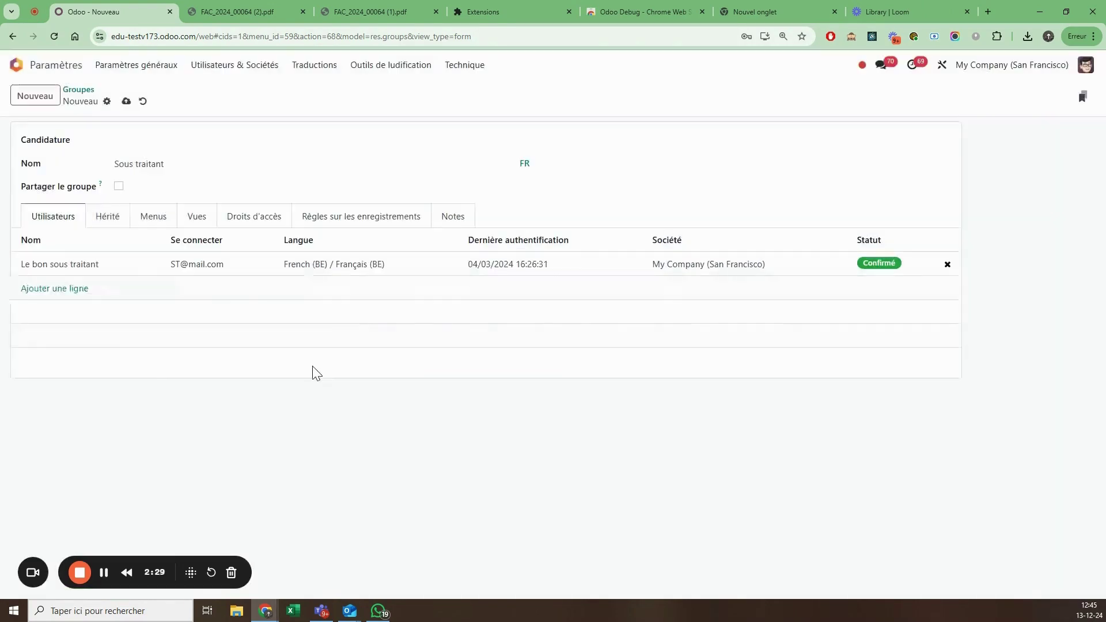
pyautogui.click(127, 102)
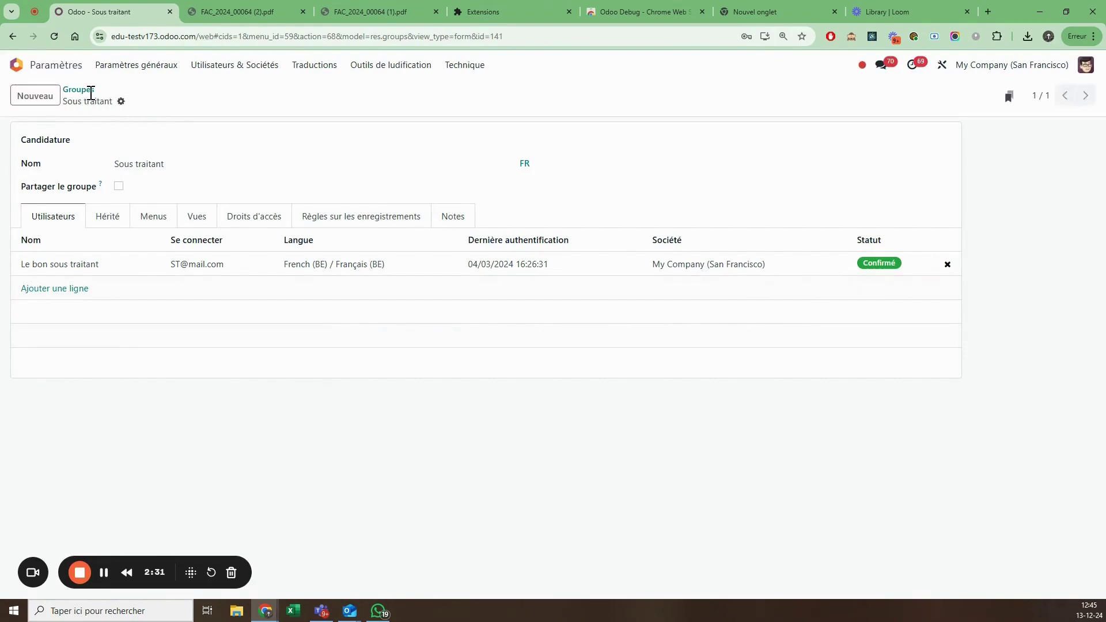
# Step: Go to the Site Web app's list of website pages and open the technical view record of the Contact Us page
pyautogui.click(48, 74)
pyautogui.press('/')
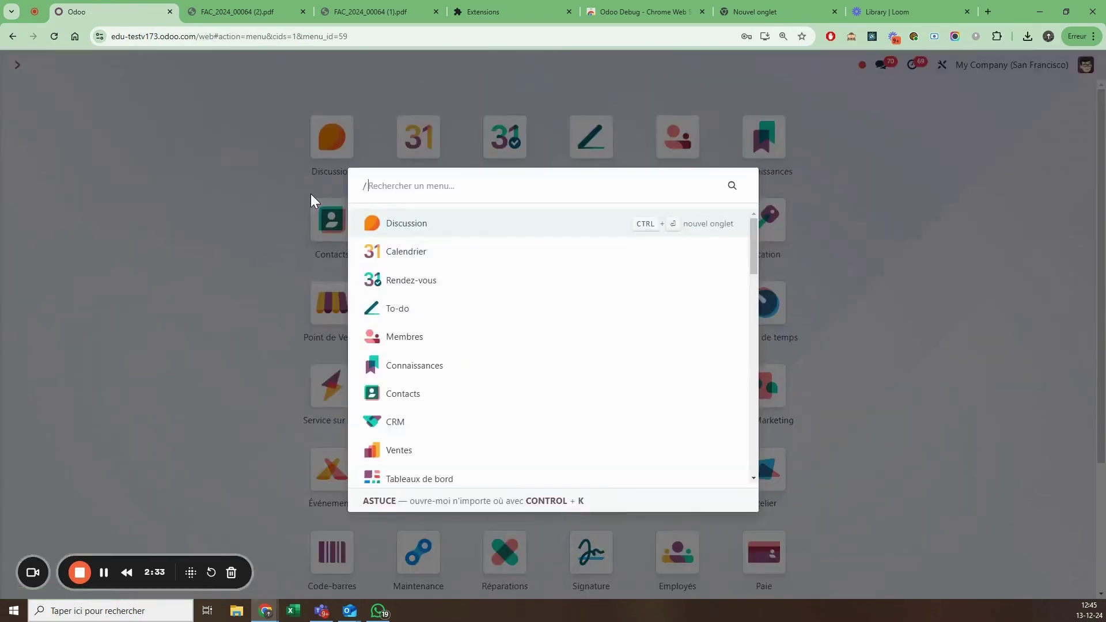
pyautogui.write('sit')
pyautogui.press('Return')
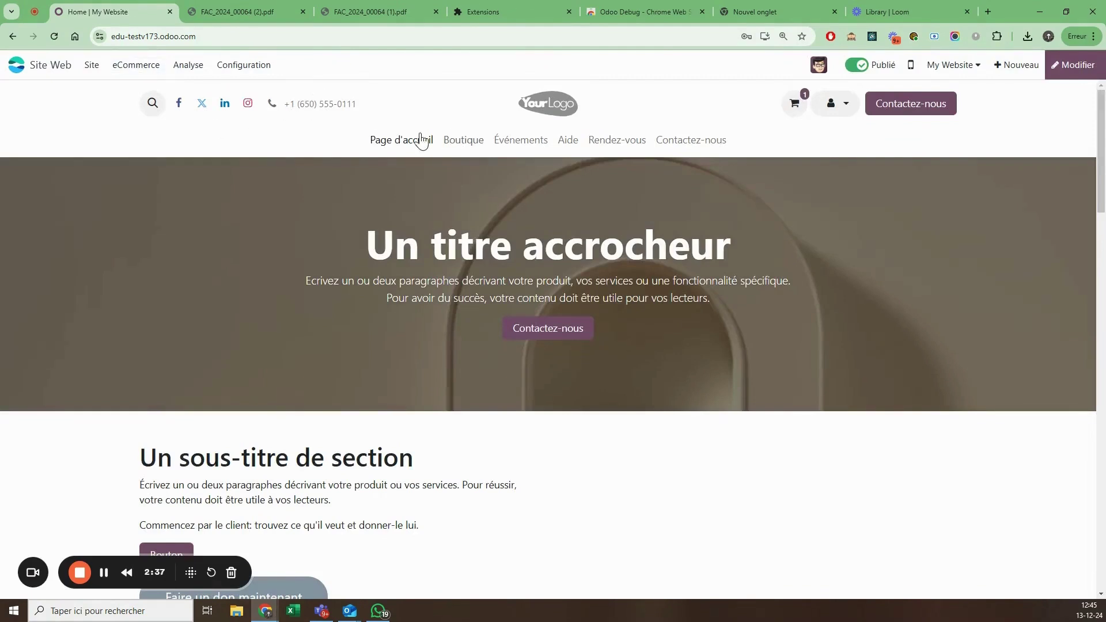
pyautogui.click(95, 65)
pyautogui.click(120, 143)
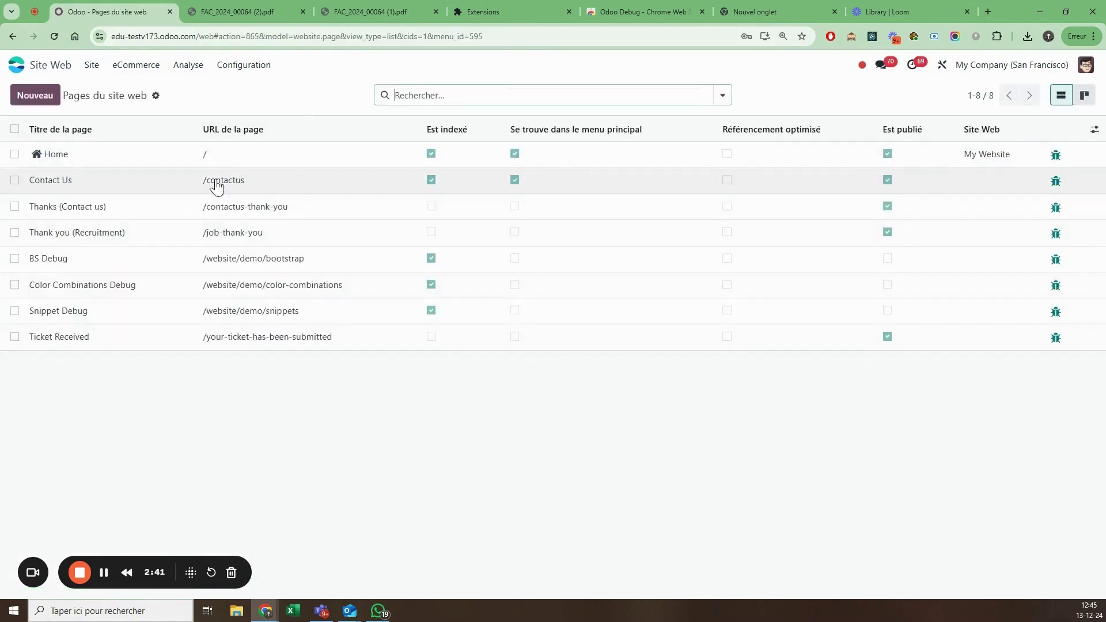
pyautogui.click(1057, 180)
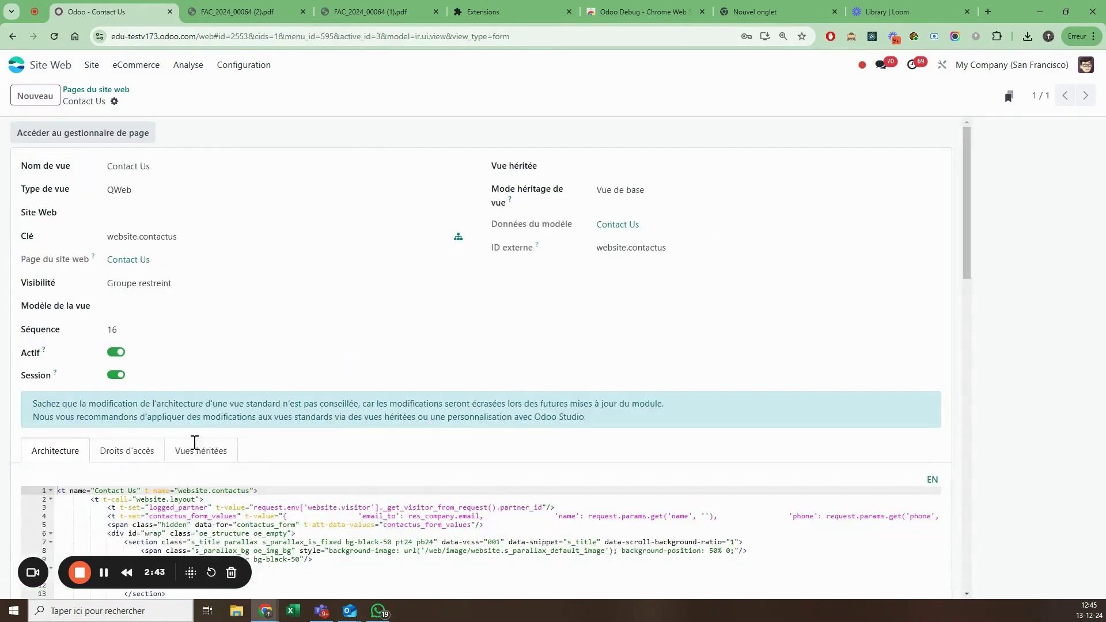
# Step: Add the Sous traitant group to the Contact Us view's access rights and save the view
pyautogui.click(134, 286)
pyautogui.click(136, 400)
pyautogui.click(126, 453)
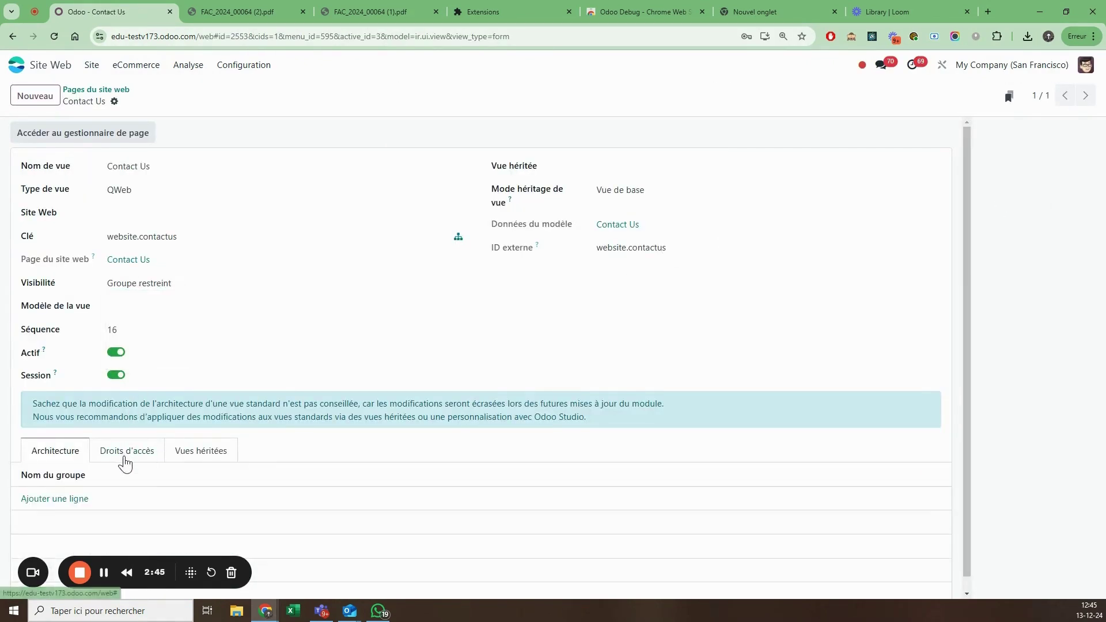
pyautogui.click(51, 500)
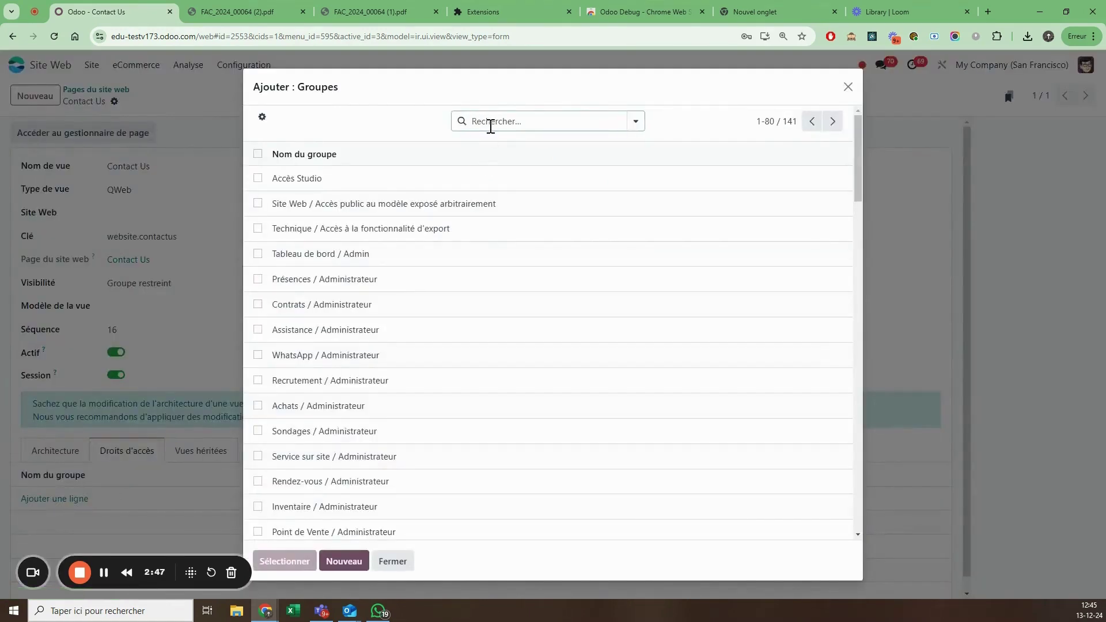
pyautogui.write('sous')
pyautogui.press('Return')
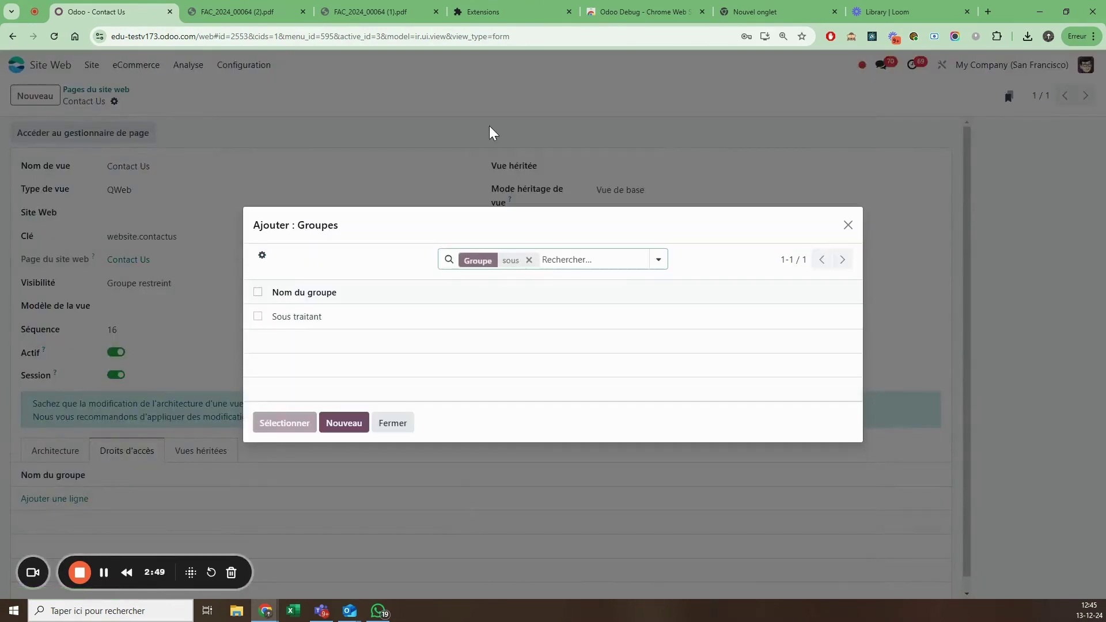
pyautogui.click(258, 316)
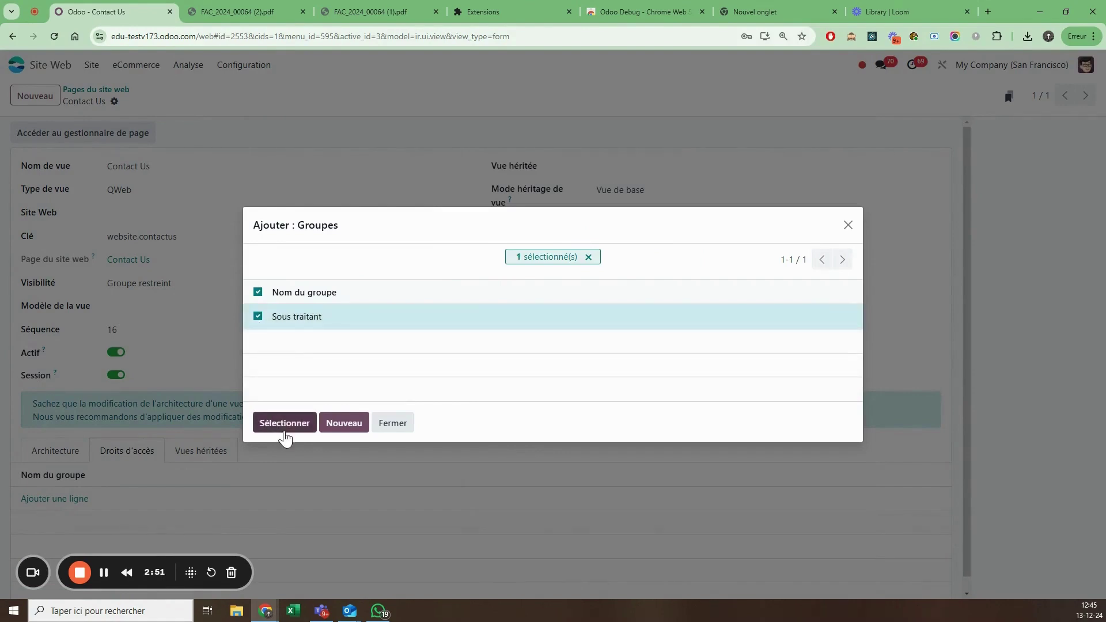
pyautogui.click(282, 425)
pyautogui.click(140, 102)
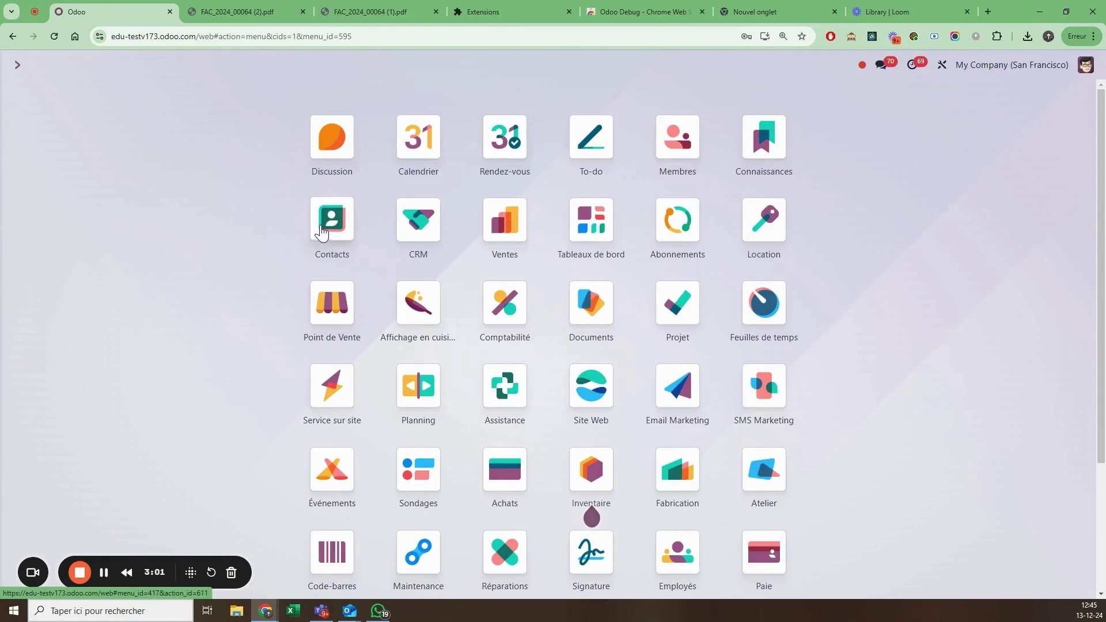
# Step: Show the Contacts app as a list and select the contact with the urgent call activity plus the contact directly below it
pyautogui.click(339, 229)
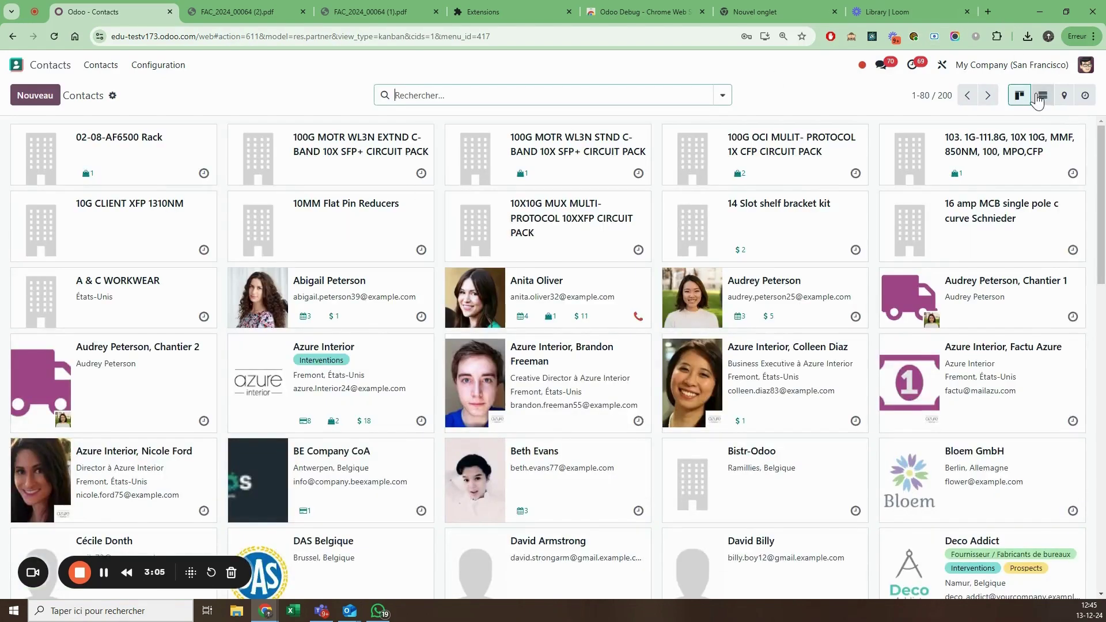
pyautogui.click(1043, 95)
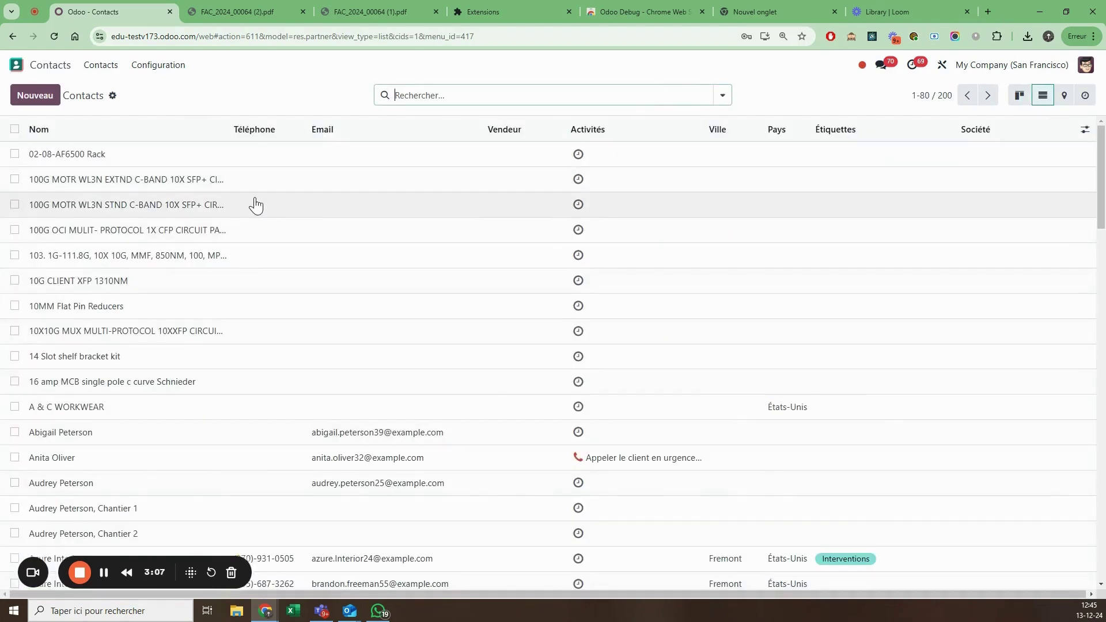
pyautogui.scroll(-2, 62, 352)
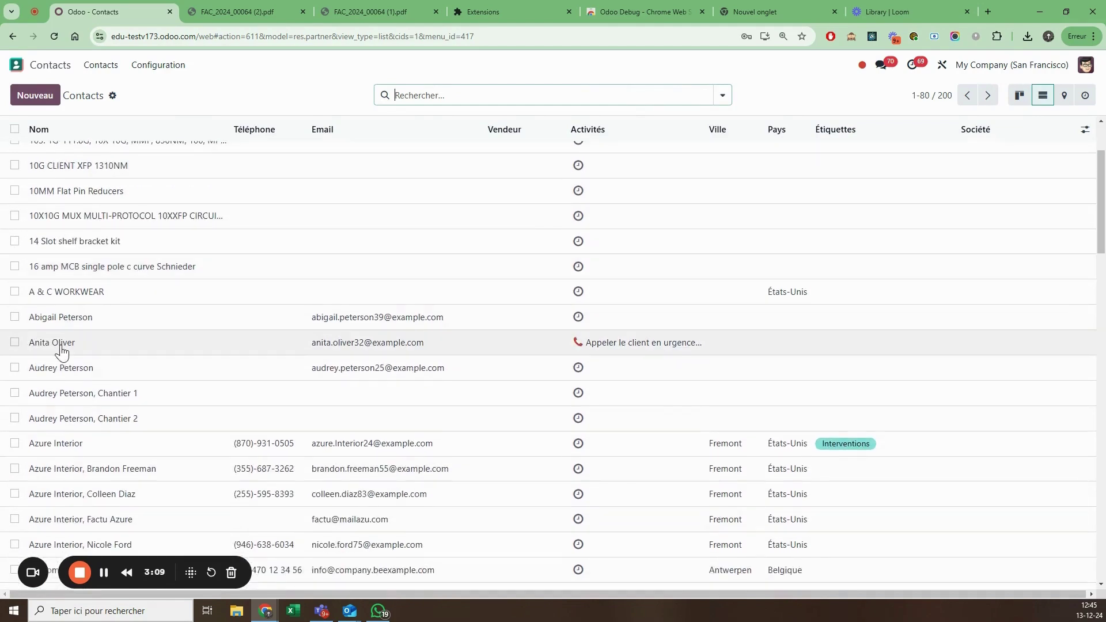
pyautogui.scroll(-1, 61, 345)
pyautogui.click(14, 284)
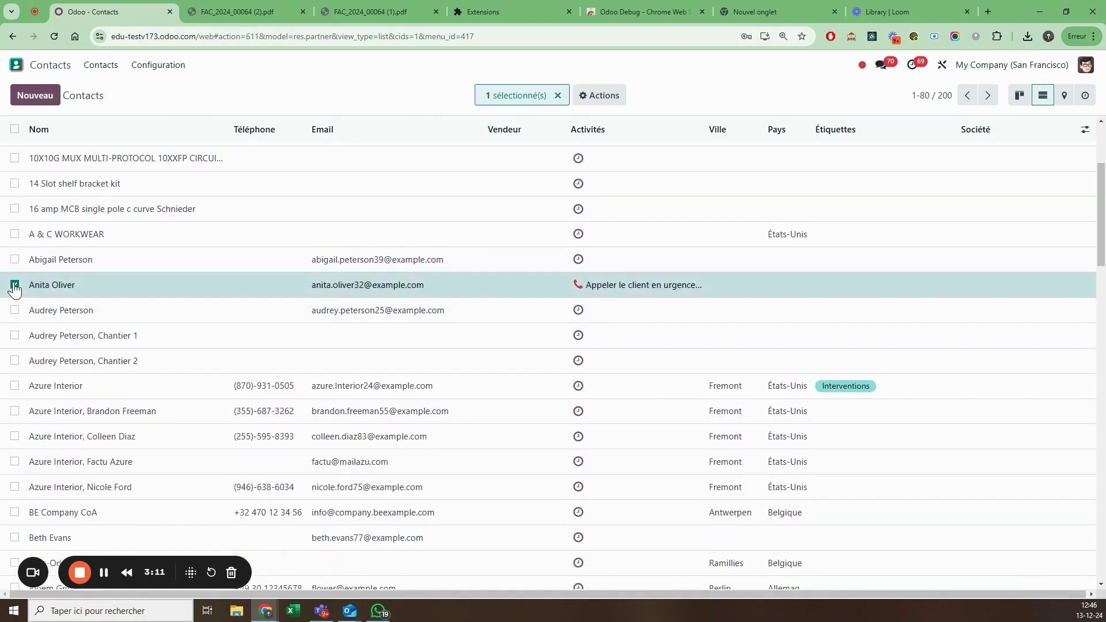
pyautogui.click(15, 310)
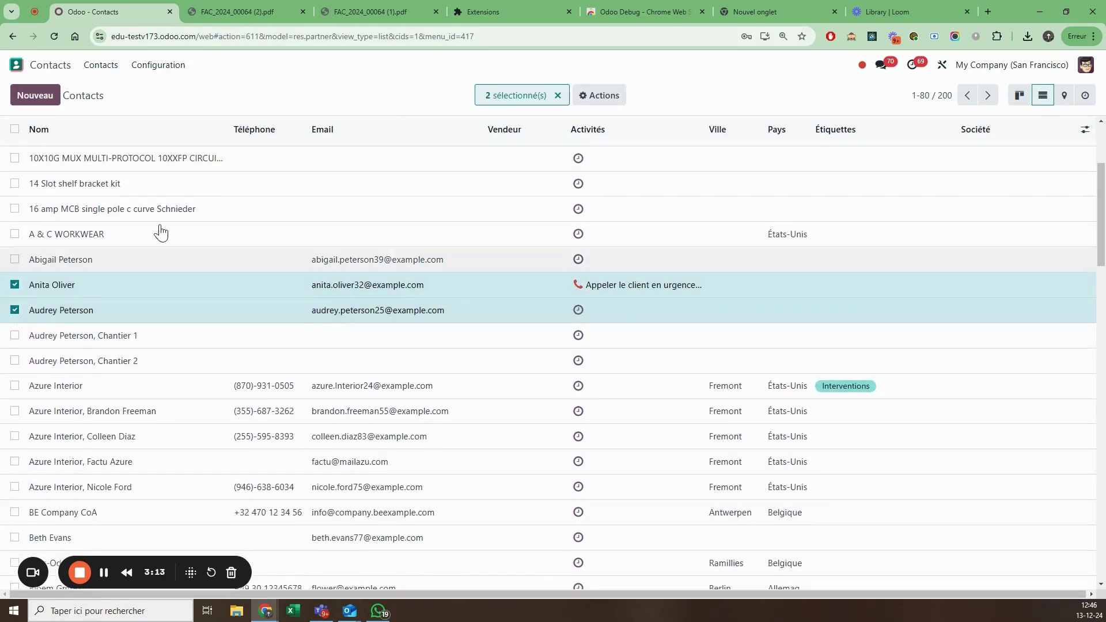
# Step: Export the selected contacts as an import-compatible XLSX file and enable editing of the exported workbook in Excel
pyautogui.click(599, 96)
pyautogui.click(614, 123)
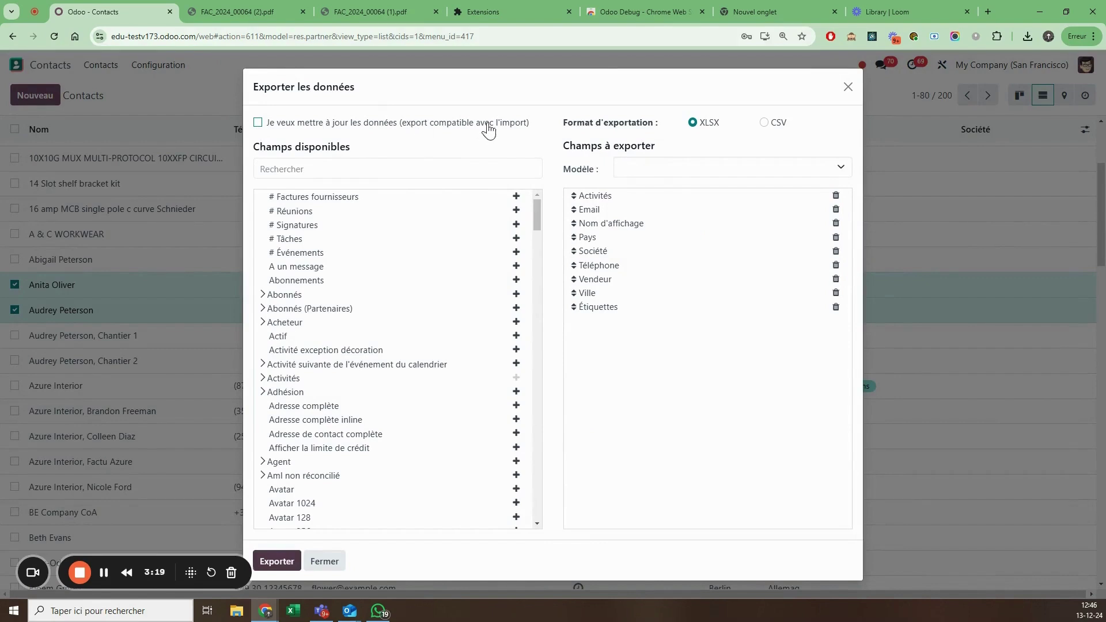
pyautogui.click(259, 122)
pyautogui.scroll(-7, 382, 353)
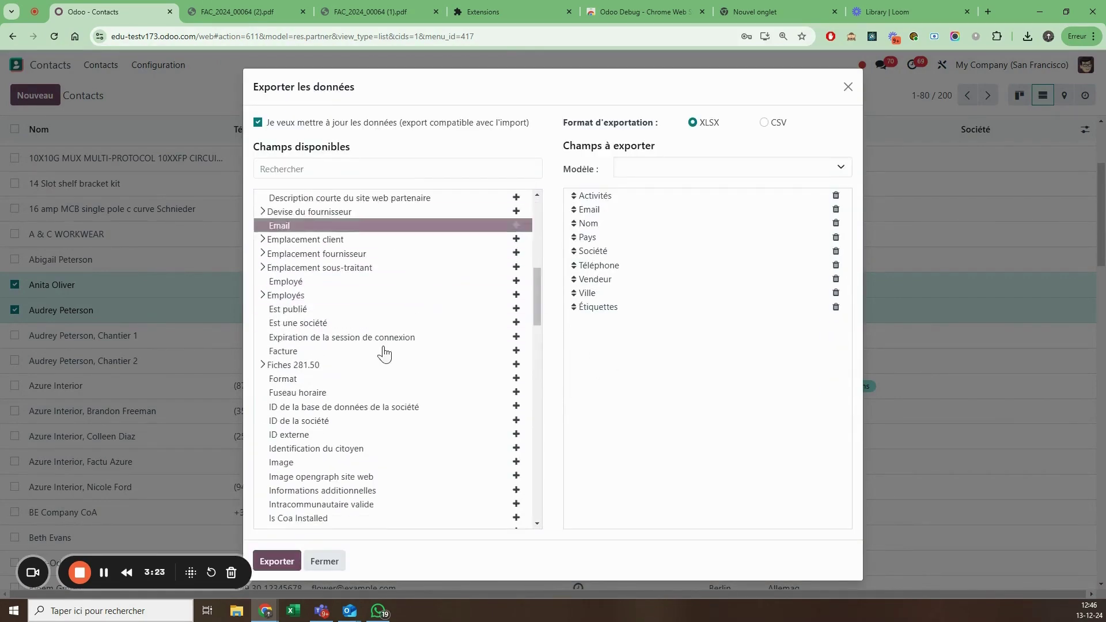
pyautogui.scroll(7, 371, 395)
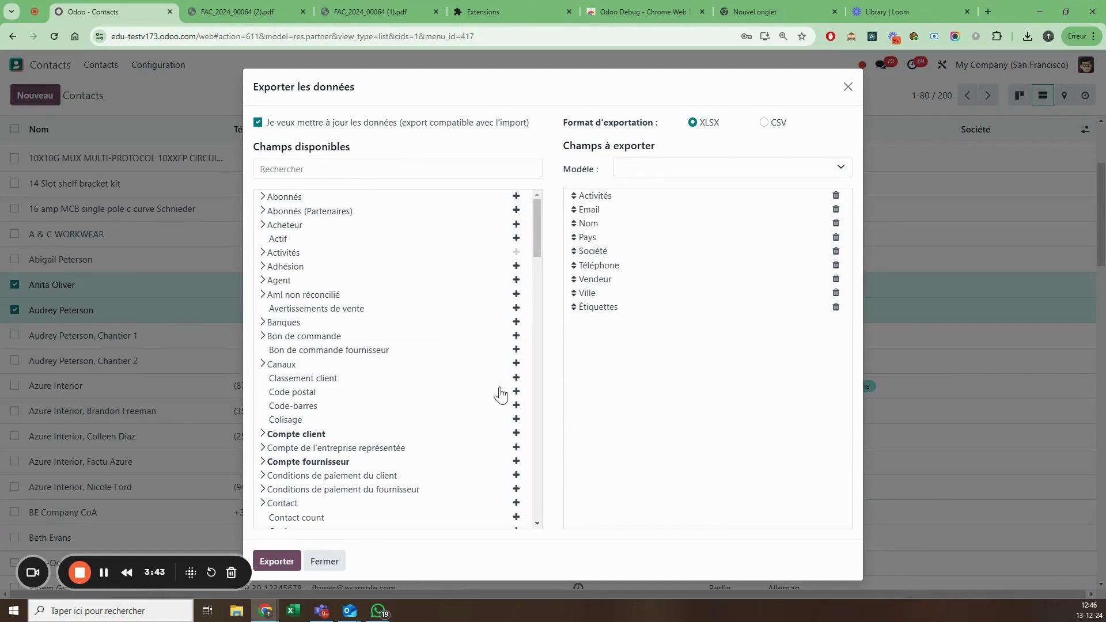
pyautogui.click(278, 566)
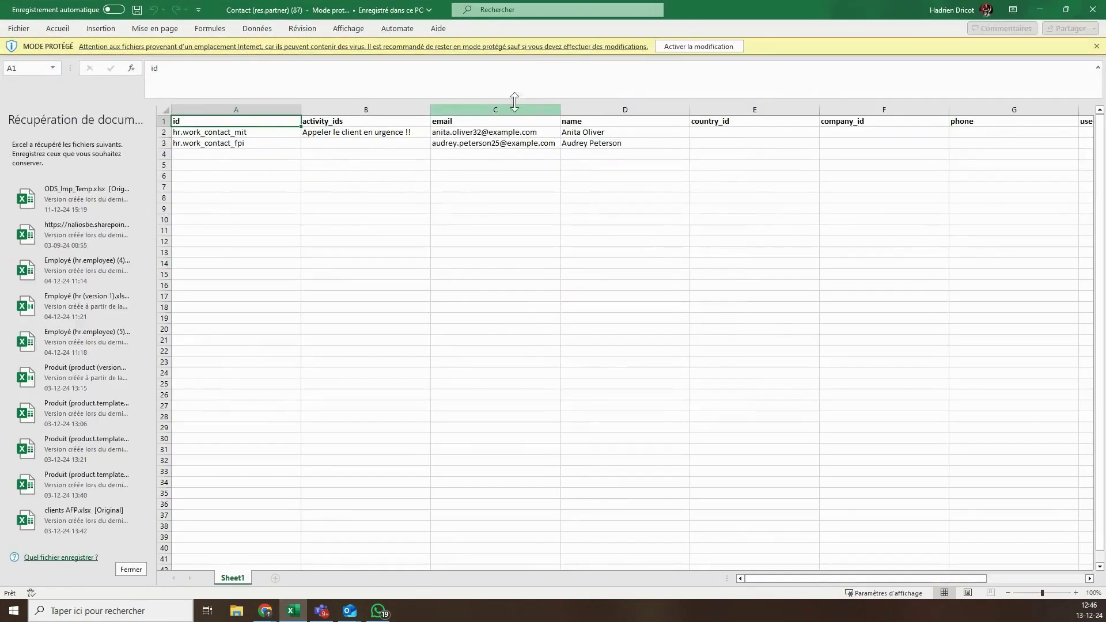
pyautogui.click(689, 48)
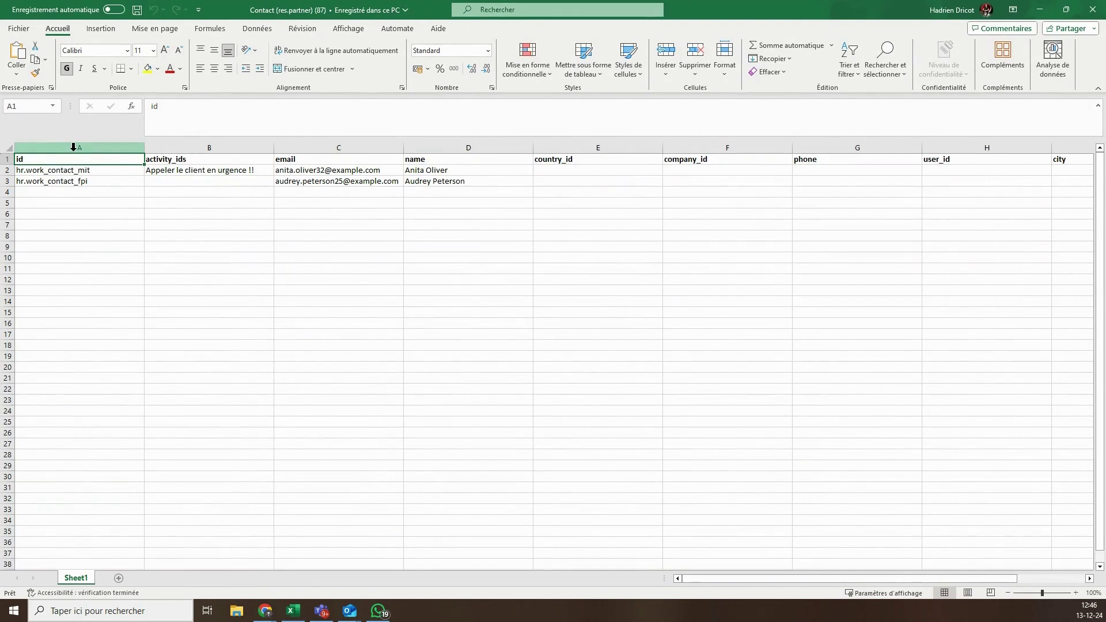
# Step: Examine the id, email and name columns of the two exported contacts, especially the external ID of the first one
pyautogui.click(78, 168)
pyautogui.moveTo(78, 161); pyautogui.dragTo(81, 181)
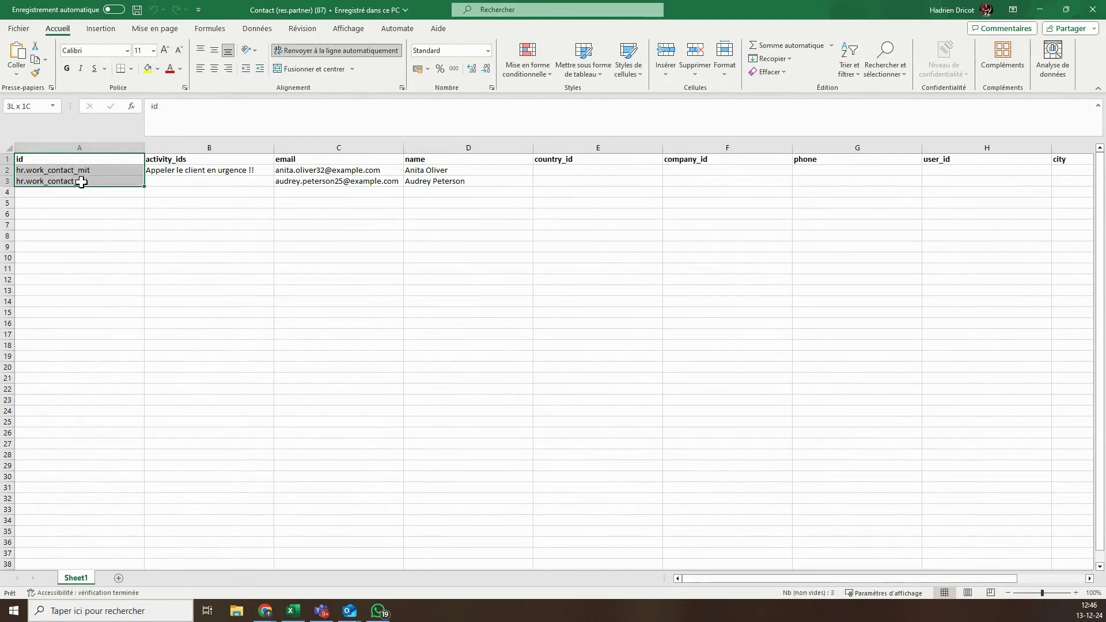
pyautogui.click(314, 170)
pyautogui.click(383, 179)
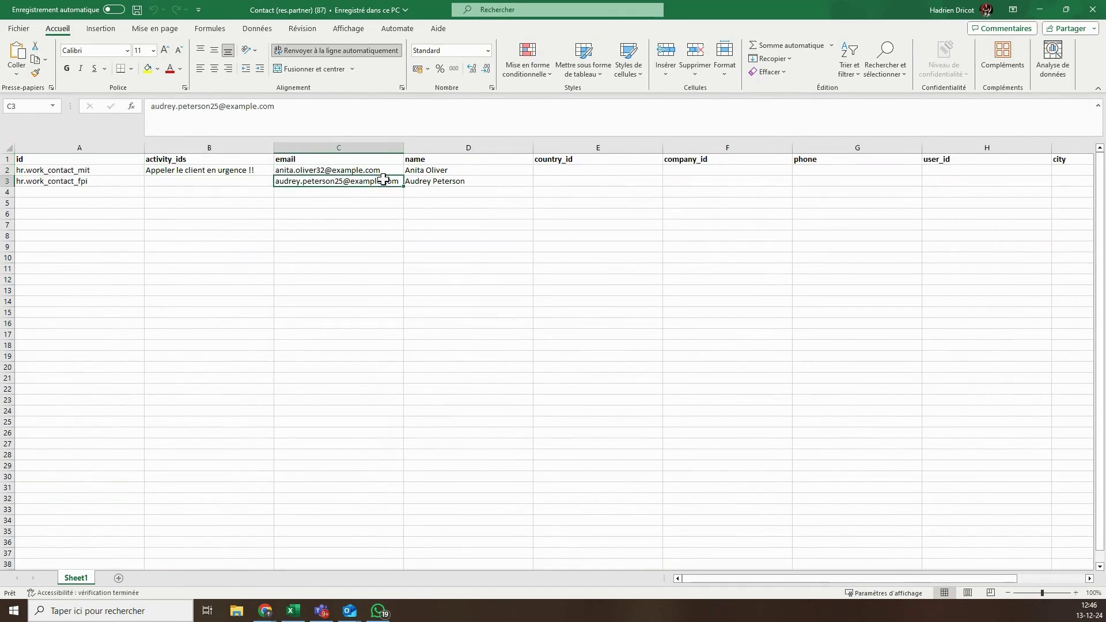
pyautogui.click(443, 170)
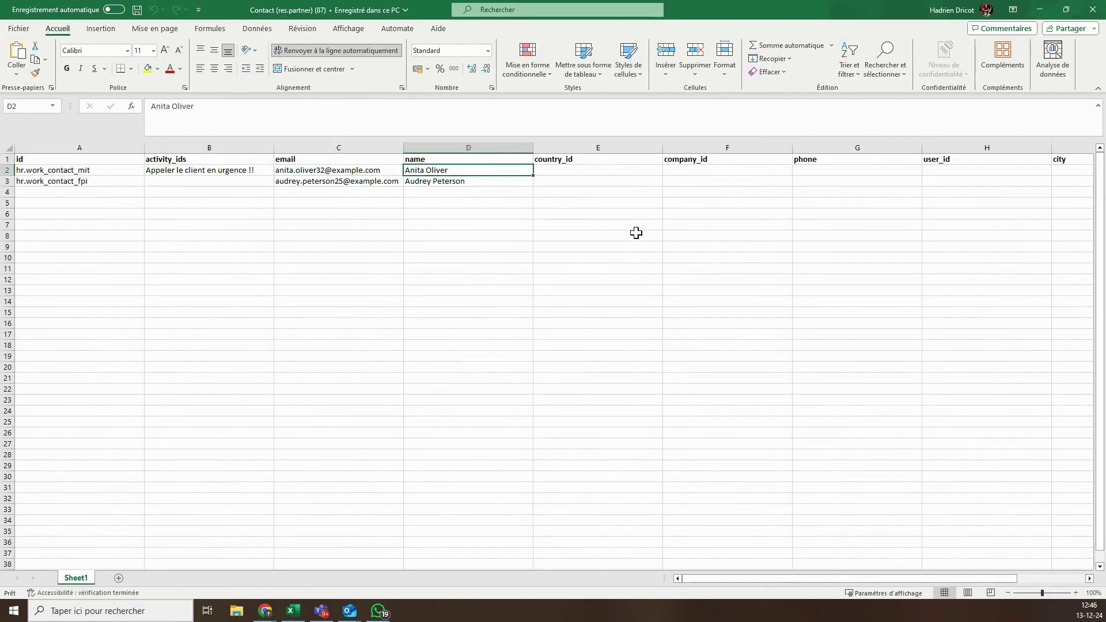
pyautogui.click(98, 168)
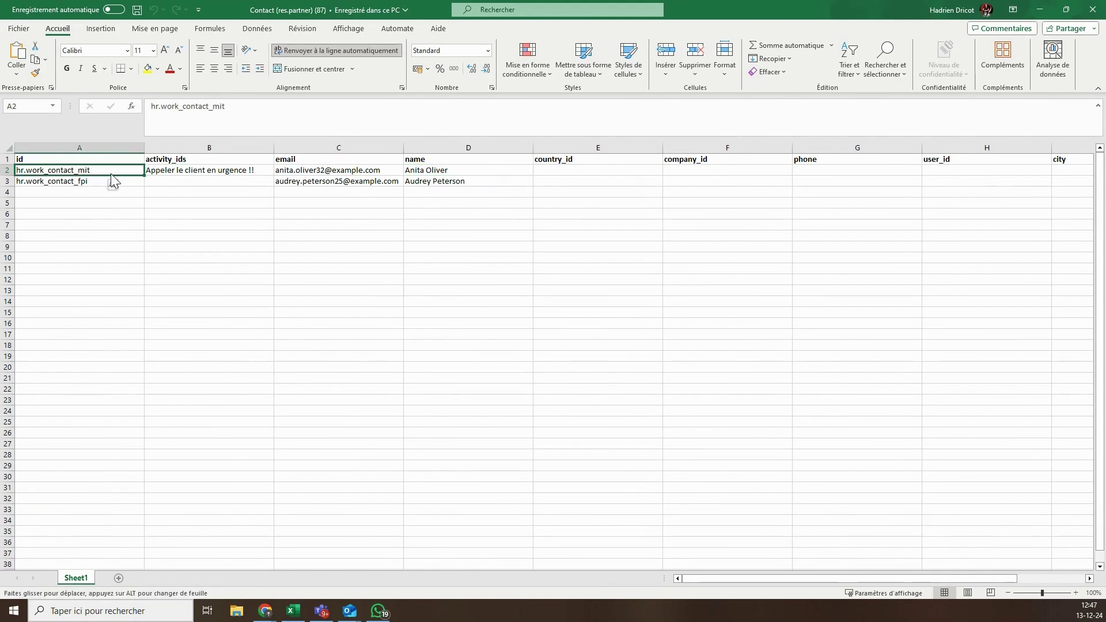
pyautogui.click(139, 216)
pyautogui.click(111, 169)
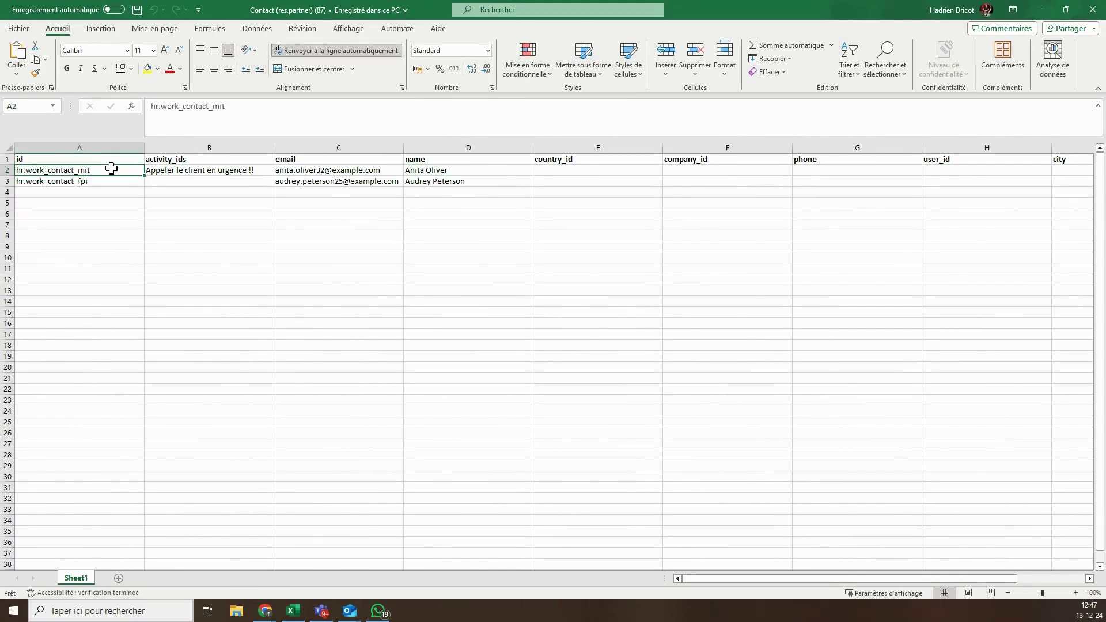
# Step: Try adding a 2 after the first contact's name in the name column
pyautogui.doubleClick(464, 170)
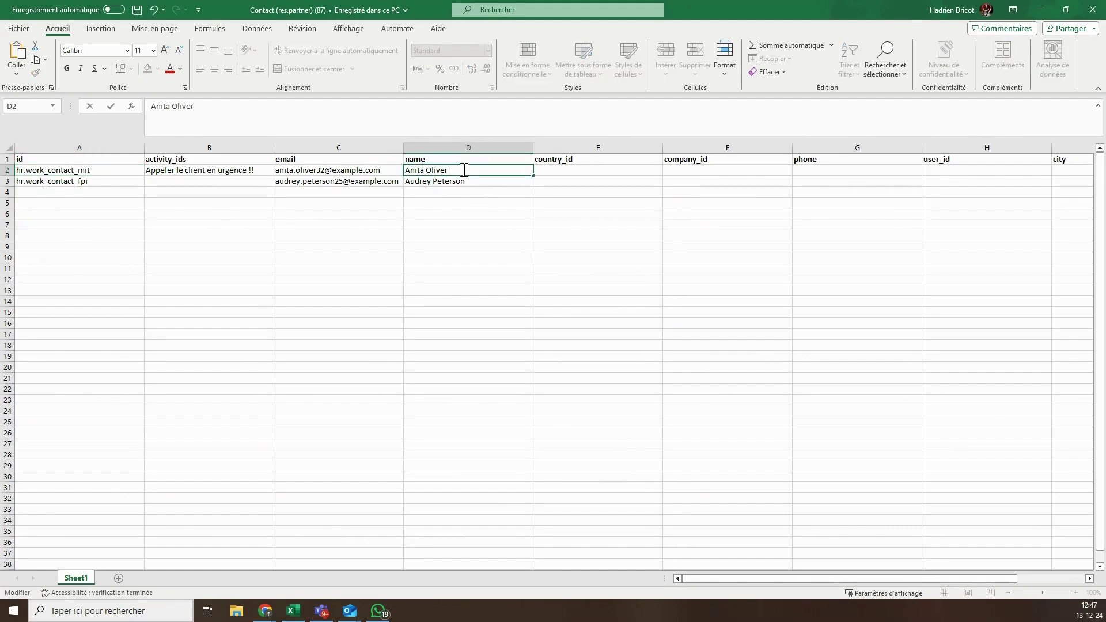
pyautogui.write('2')
pyautogui.click(492, 226)
pyautogui.doubleClick(474, 171)
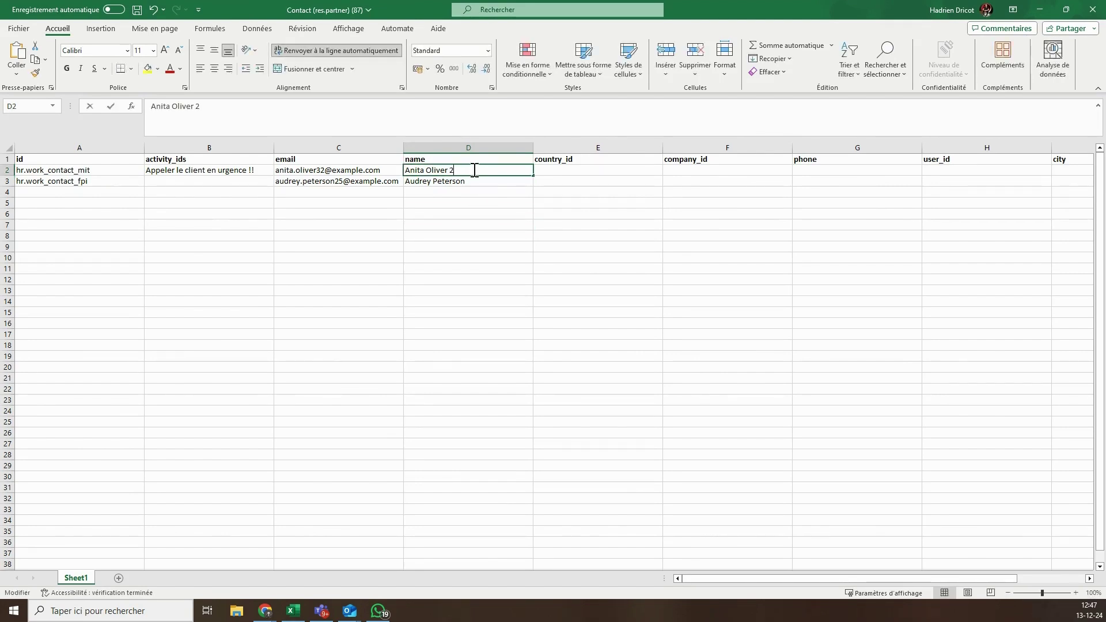
# Step: Set the first contact's country_id to Belgique and append 2 to its name
pyautogui.click(598, 175)
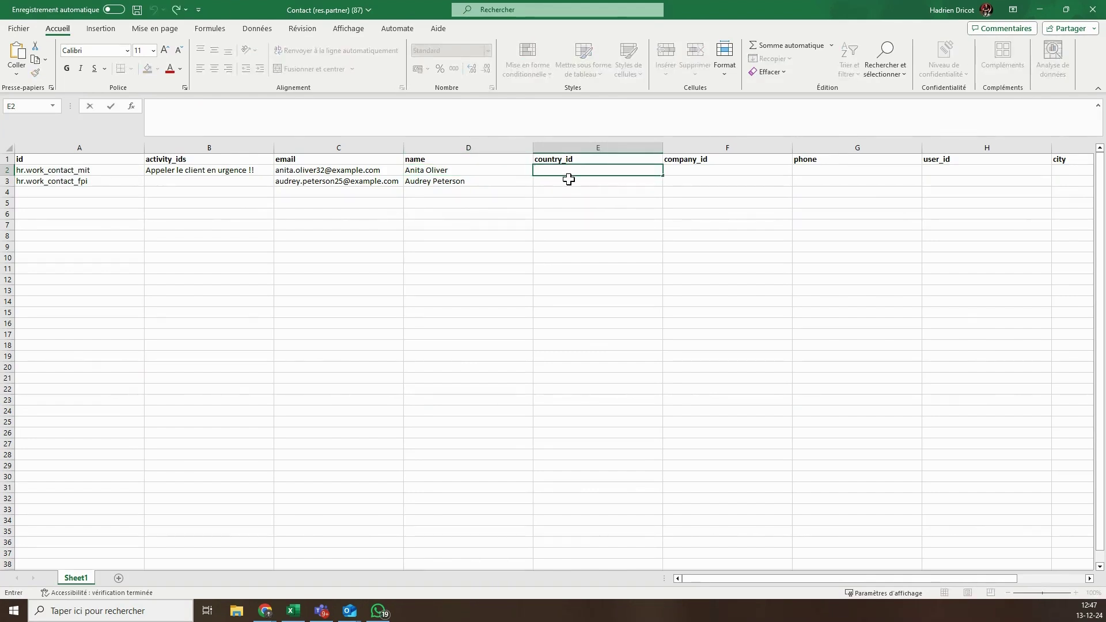
pyautogui.write('elgique')
pyautogui.click(545, 208)
pyautogui.doubleClick(476, 170)
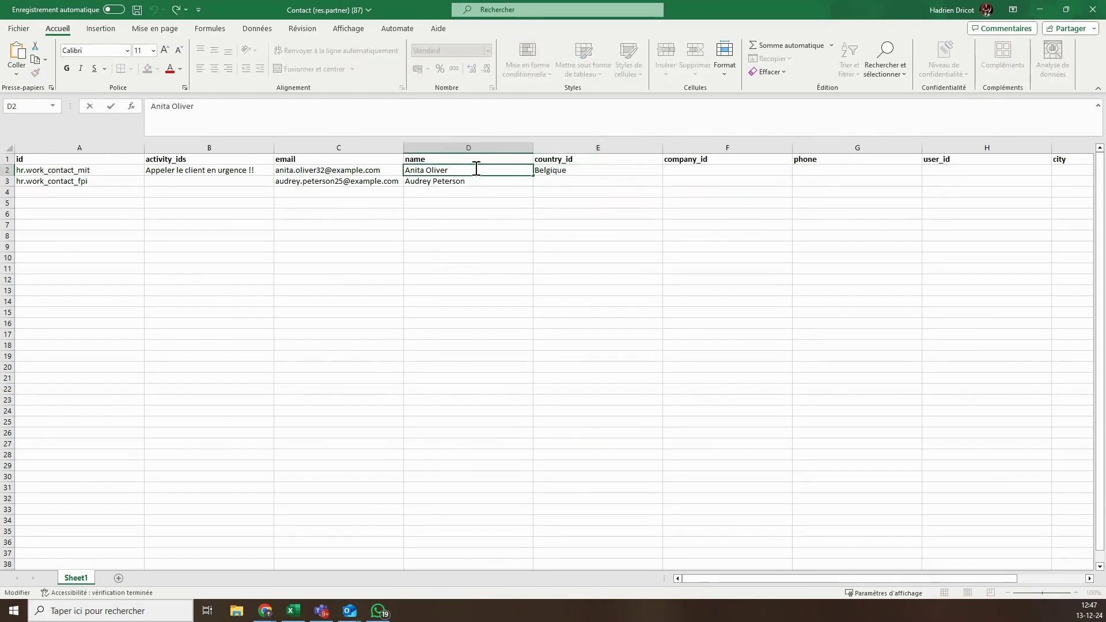
pyautogui.write('2')
pyautogui.click(515, 279)
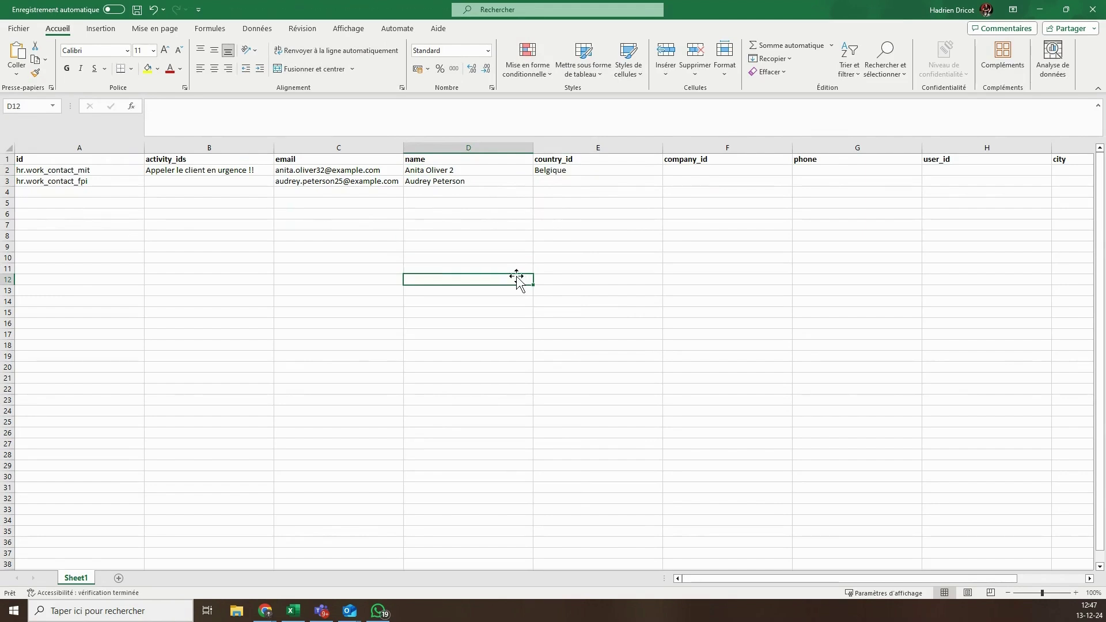
# Step: Switch back to Odoo, close the data export dialog and deselect both contacts
pyautogui.click(1040, 9)
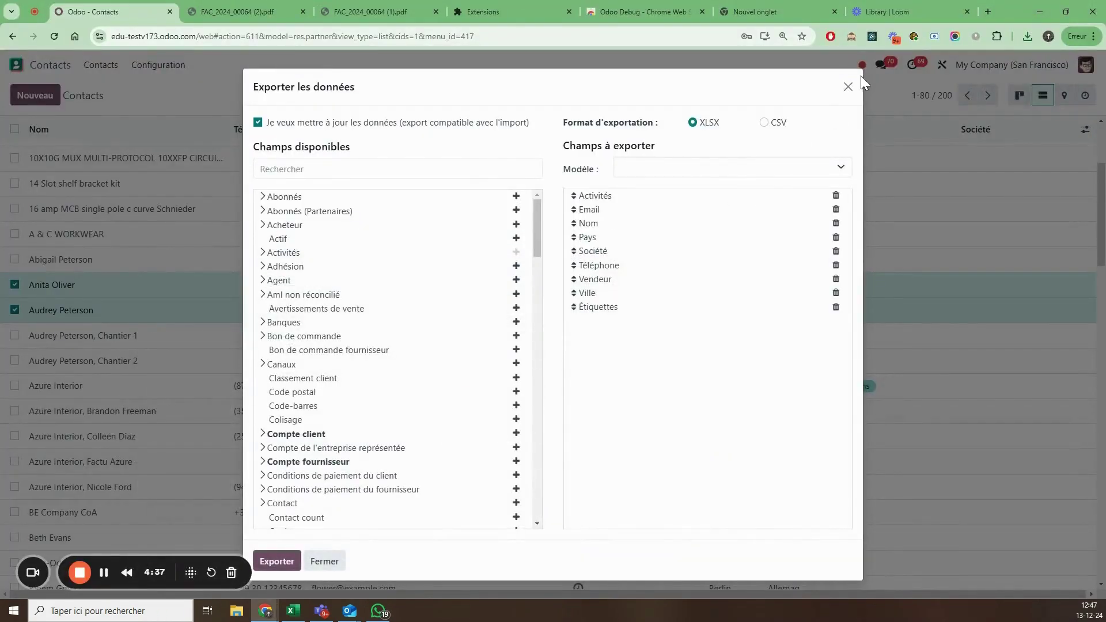
pyautogui.click(847, 85)
pyautogui.click(15, 284)
pyautogui.click(14, 310)
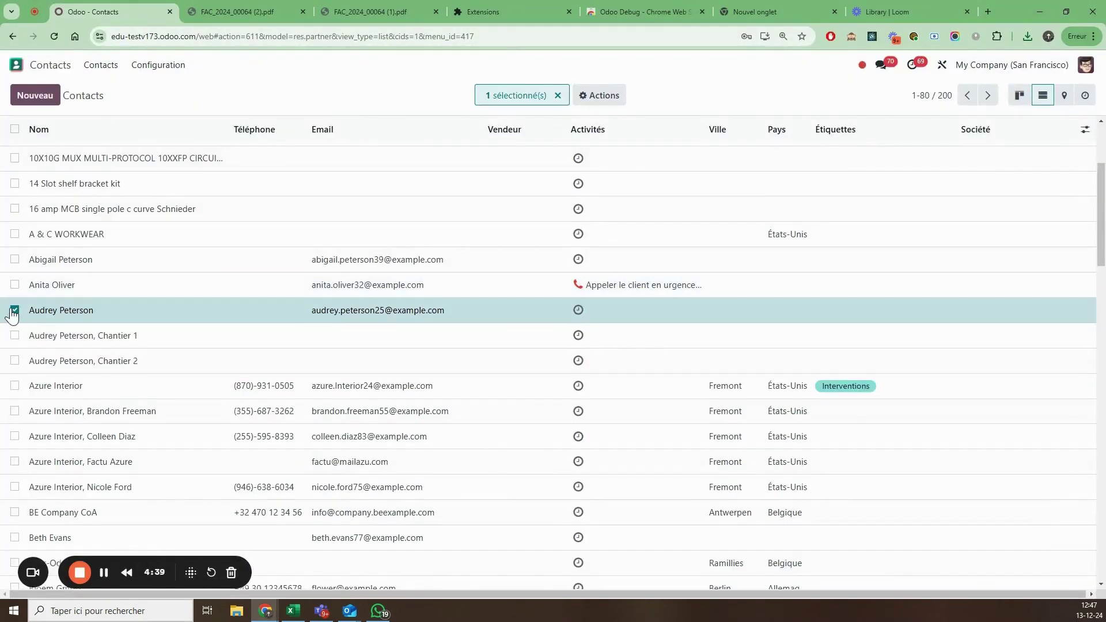
# Step: Load the edited Contact (res.partner) (87) file into the contacts import, test it and import the records
pyautogui.click(112, 95)
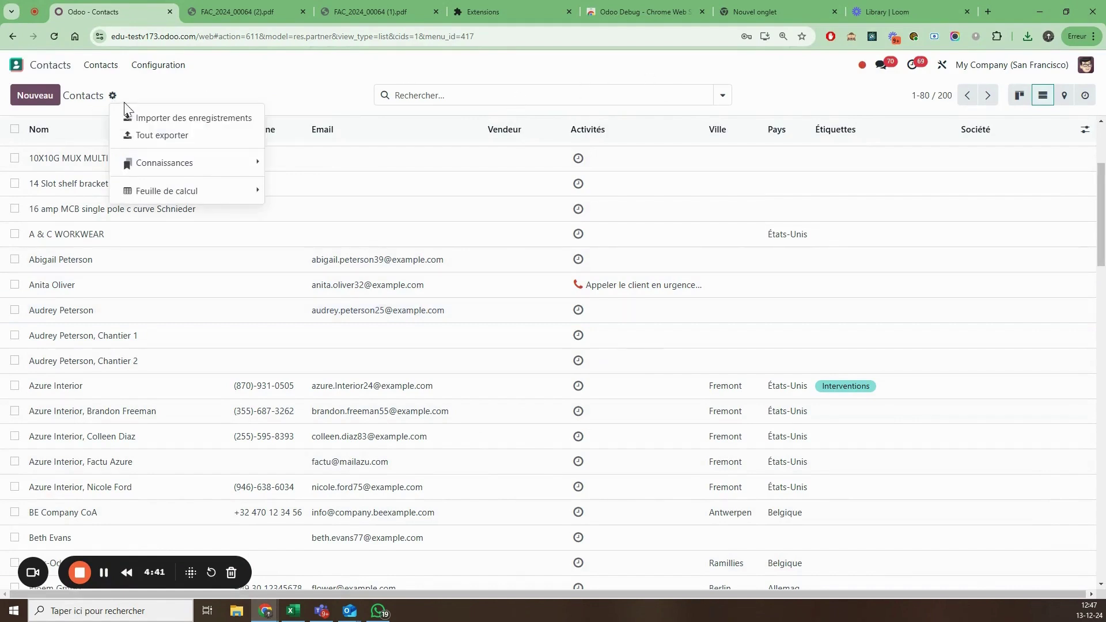
pyautogui.click(144, 120)
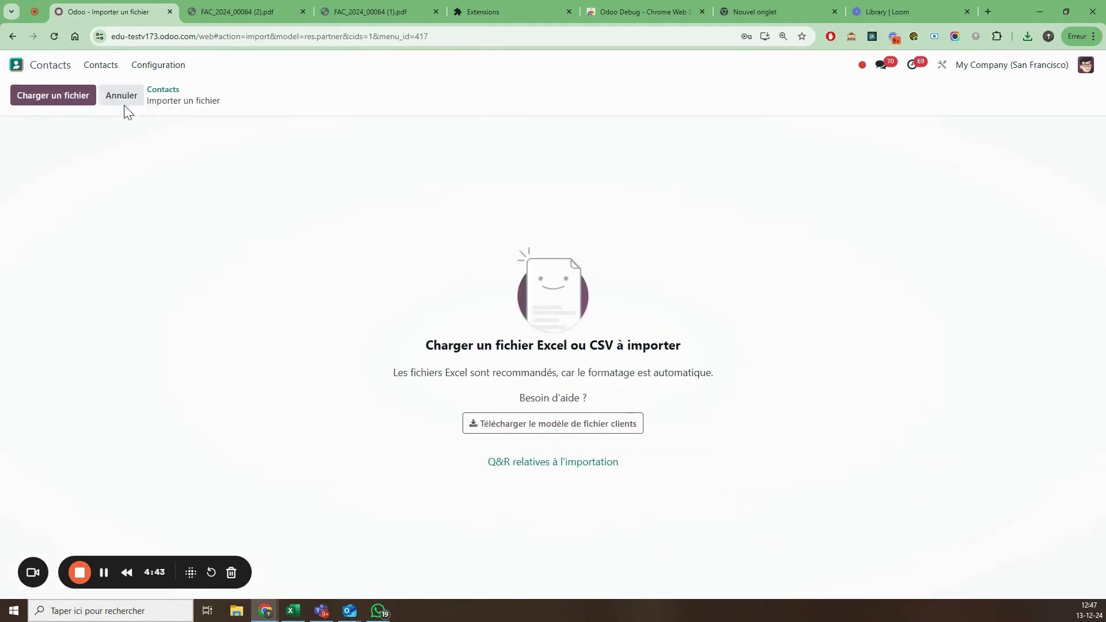
pyautogui.click(59, 109)
pyautogui.click(148, 113)
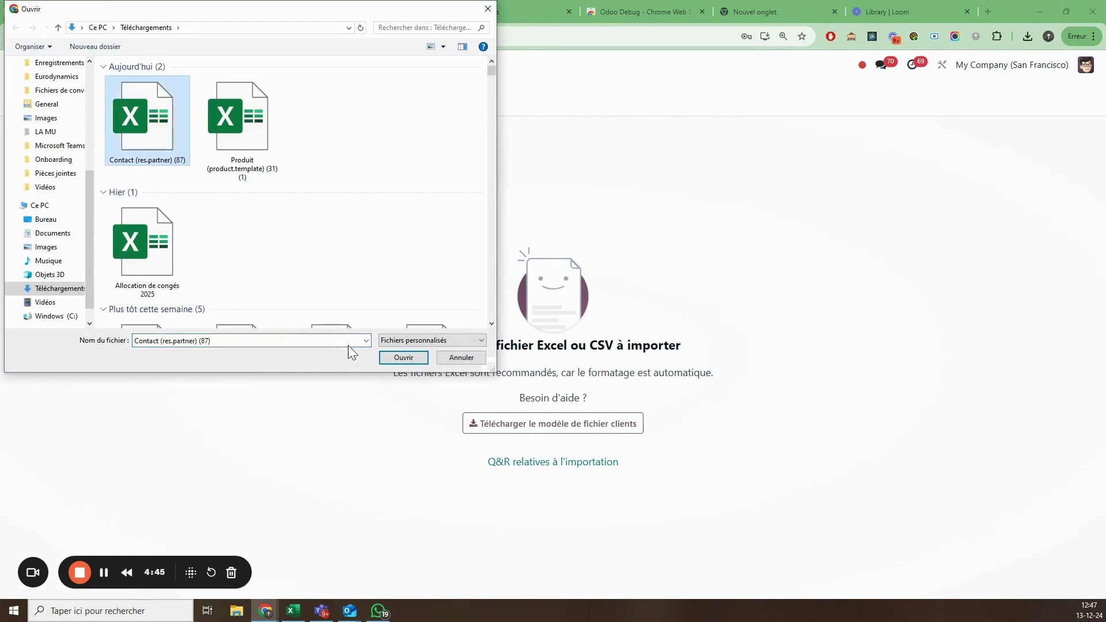
pyautogui.click(400, 353)
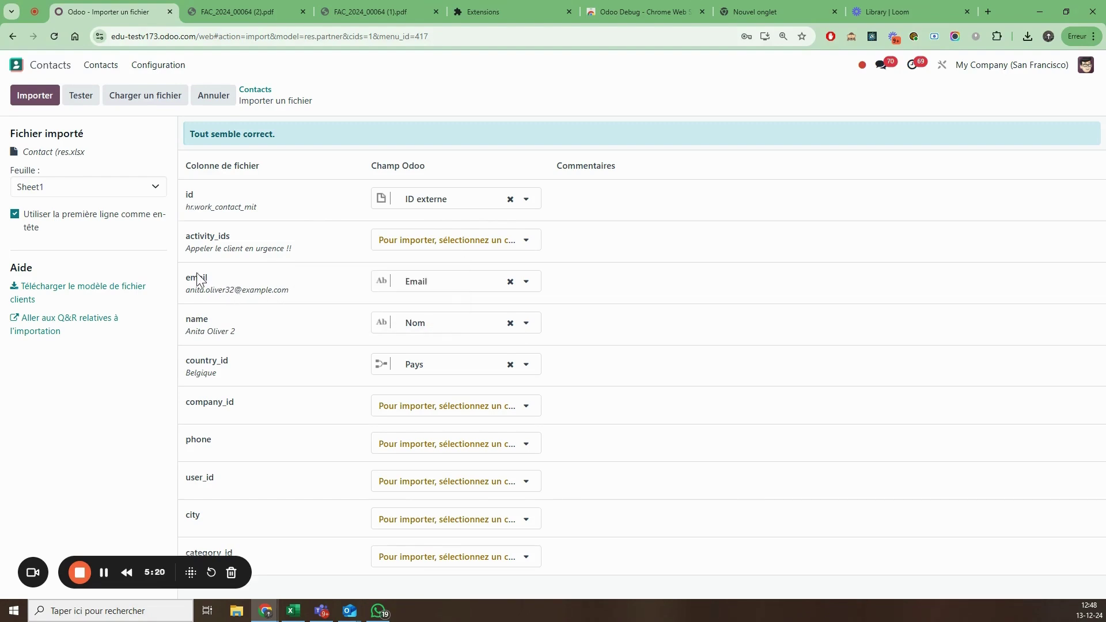
pyautogui.click(75, 97)
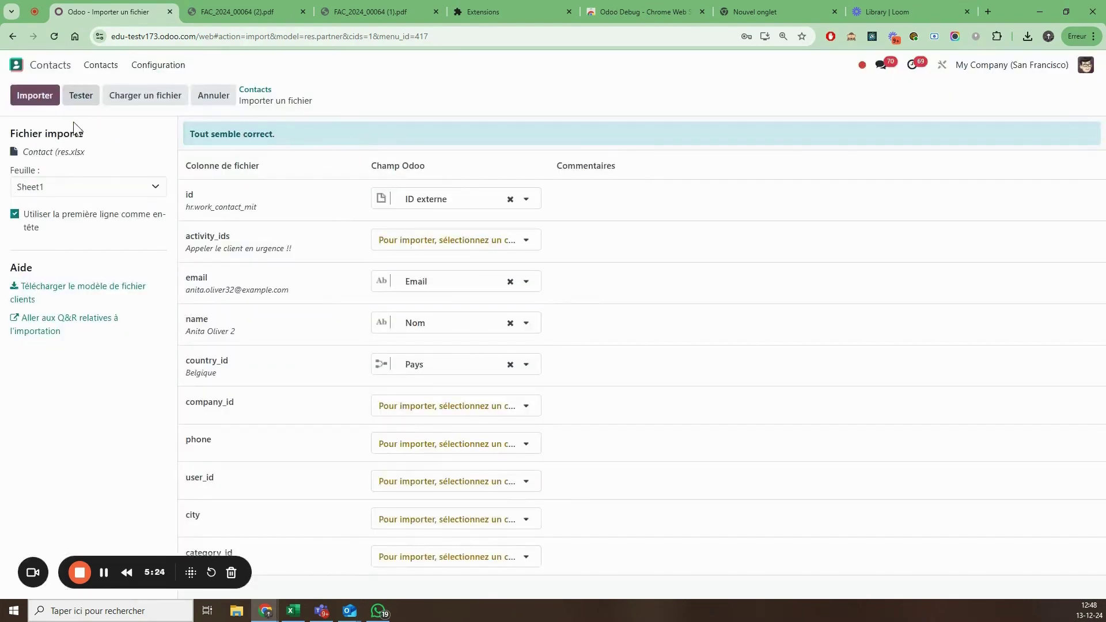
pyautogui.click(35, 96)
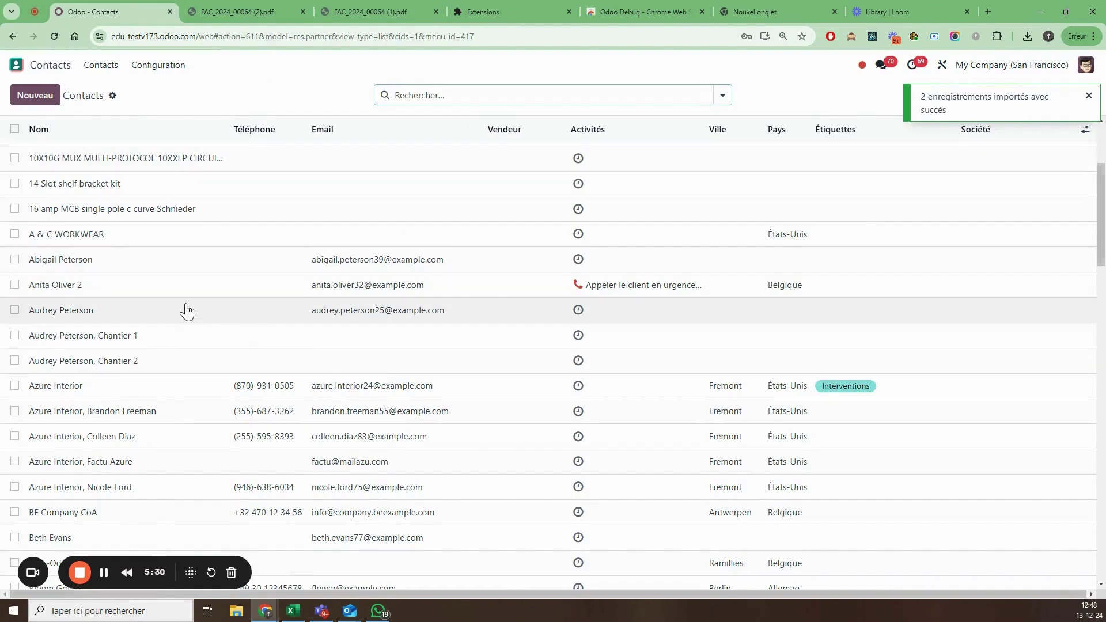
# Step: Open the first re-imported contact to check its name suffix and country, and return to the contacts list
pyautogui.click(195, 287)
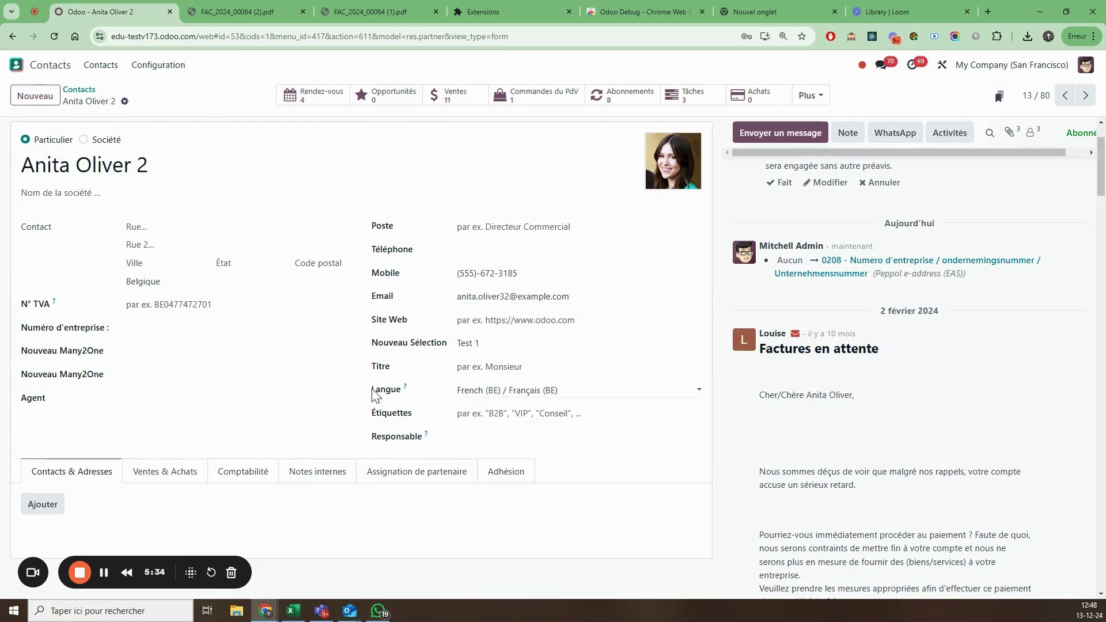
pyautogui.click(166, 162)
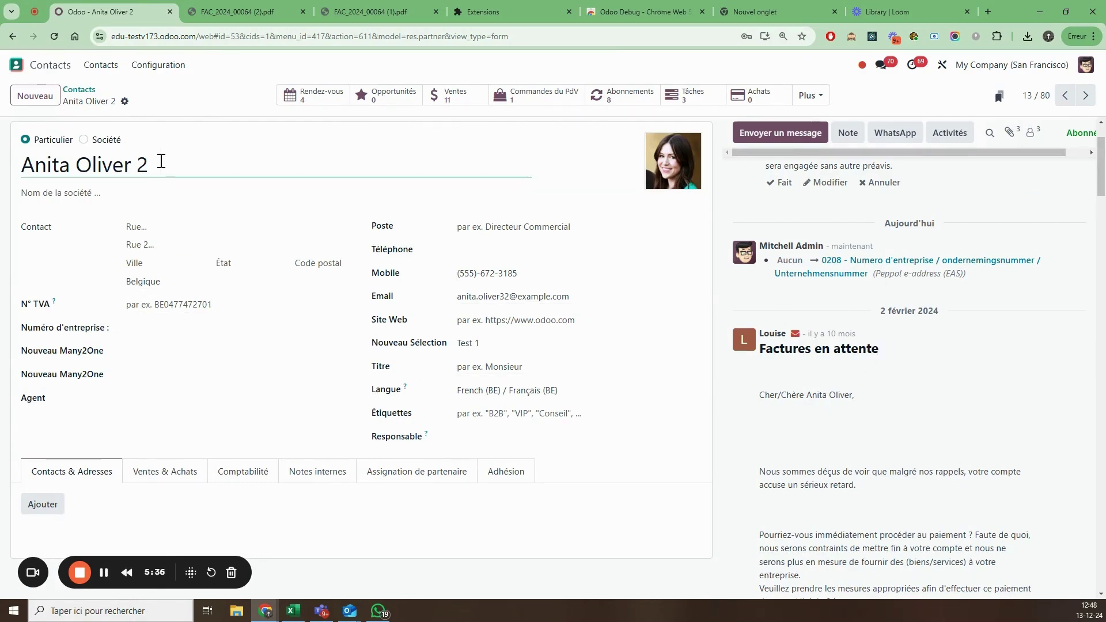
pyautogui.doubleClick(140, 160)
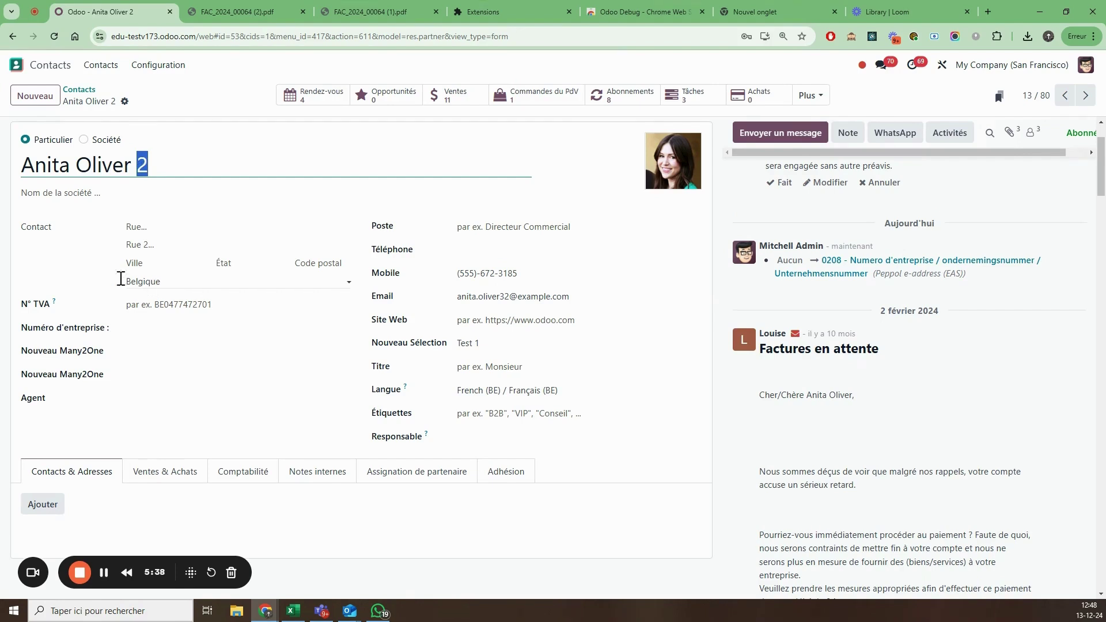
pyautogui.click(81, 90)
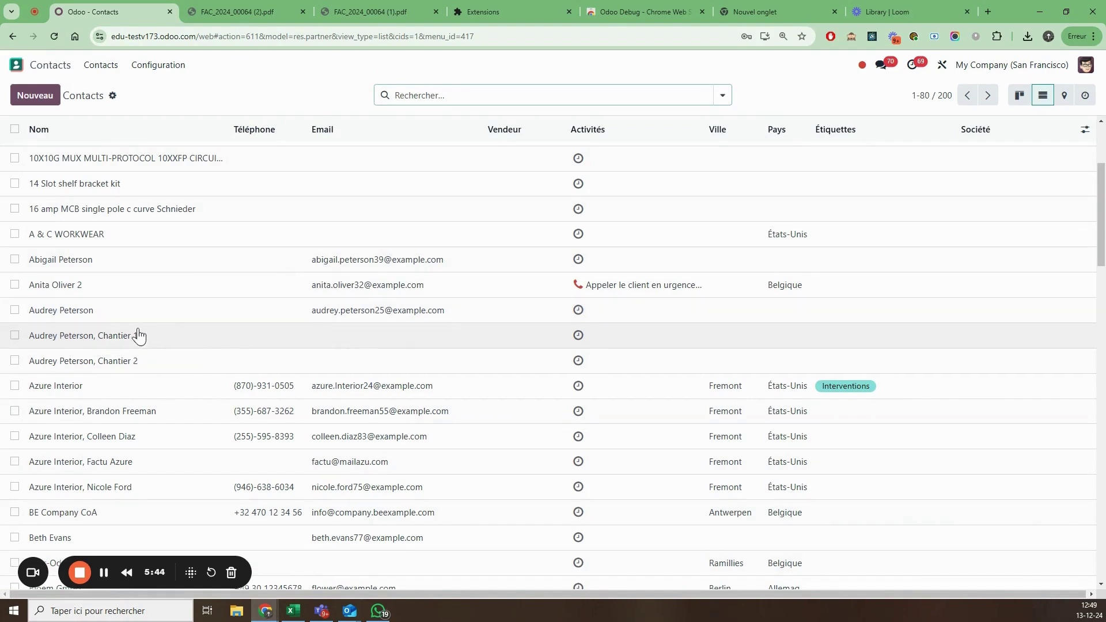
# Step: Examine the second re-imported contact, and reopen the first one to recheck the suffix in its name
pyautogui.click(72, 317)
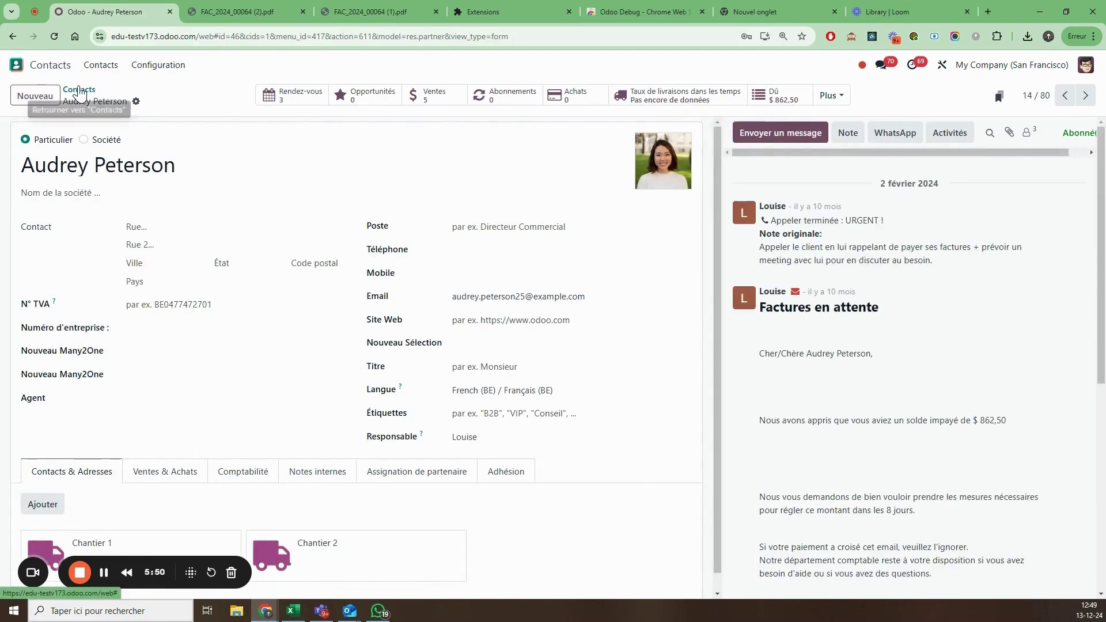
pyautogui.click(79, 90)
pyautogui.click(99, 286)
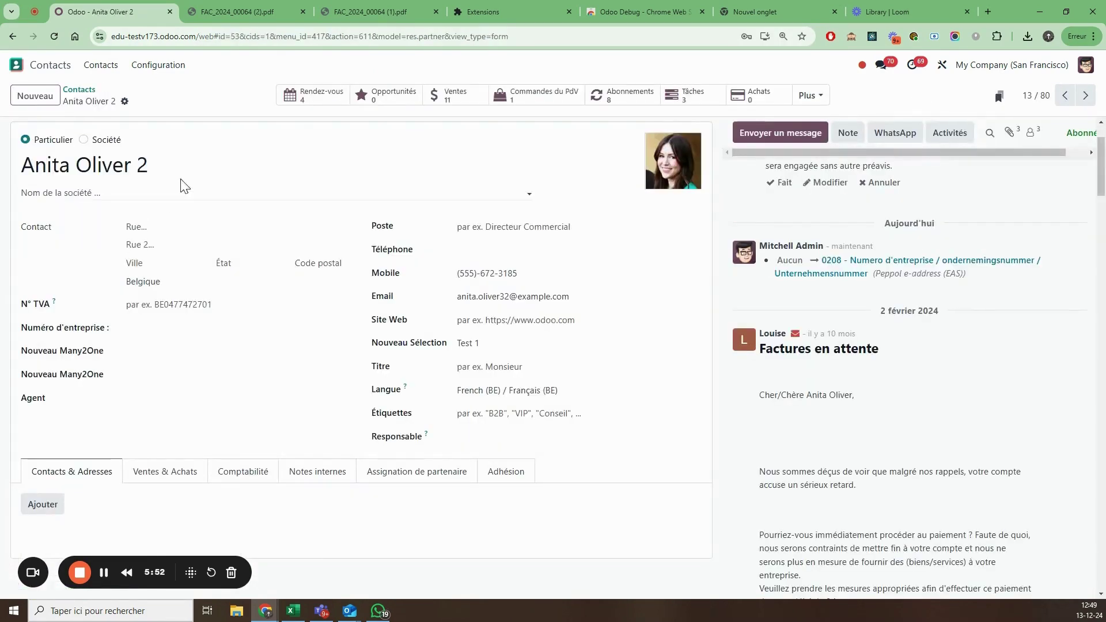
pyautogui.click(156, 166)
pyautogui.doubleClick(157, 166)
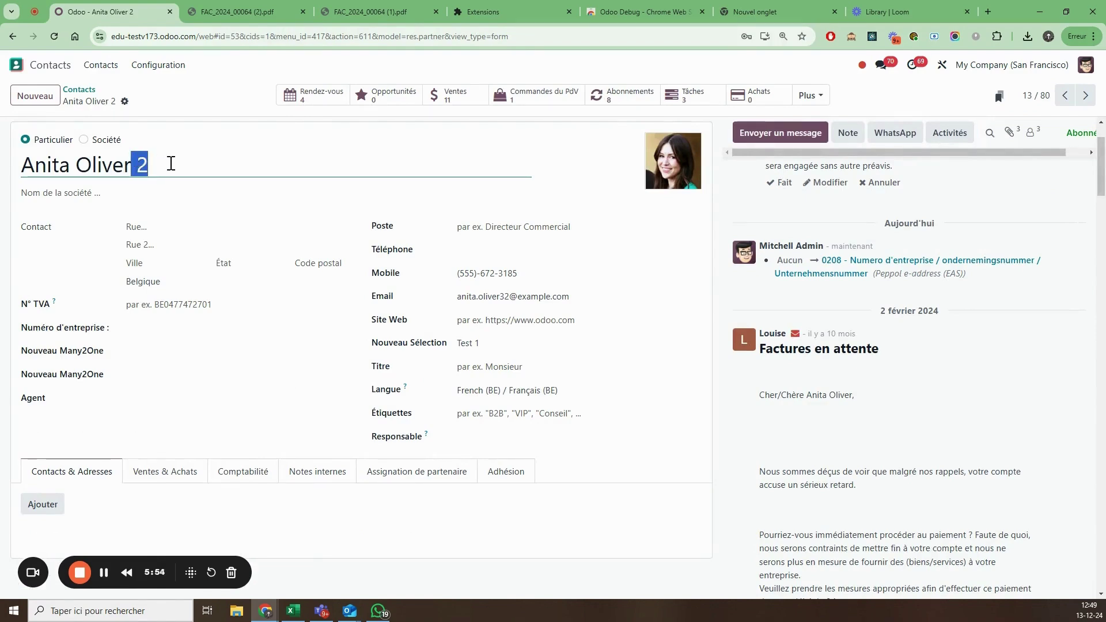
pyautogui.click(170, 166)
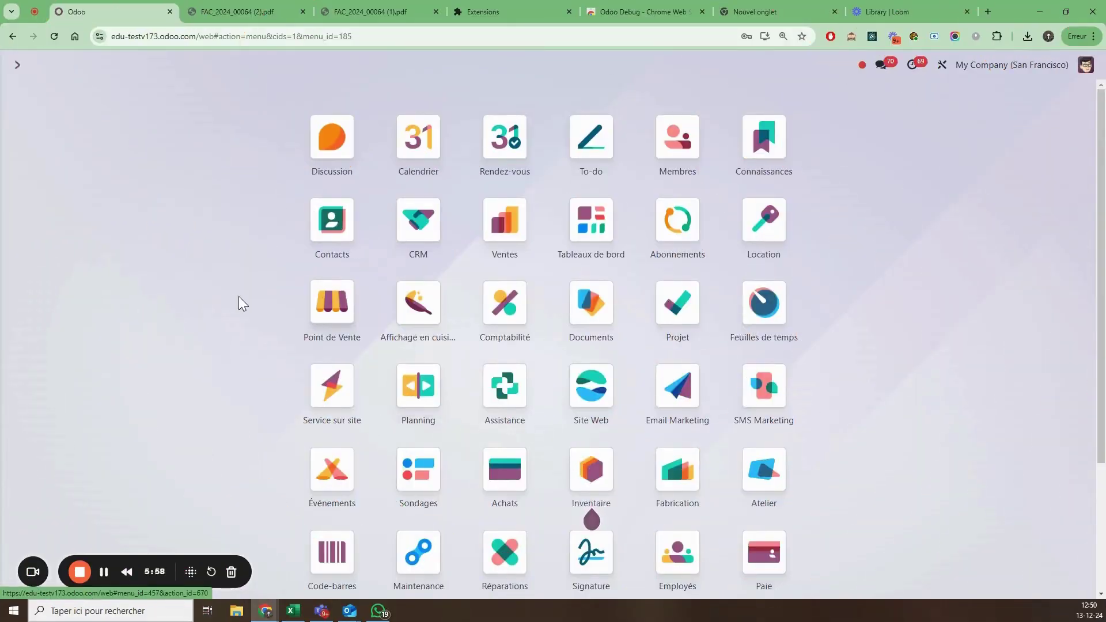
# Step: Create a new quotation in the Ventes app with Deco Addict as the client
pyautogui.click(512, 222)
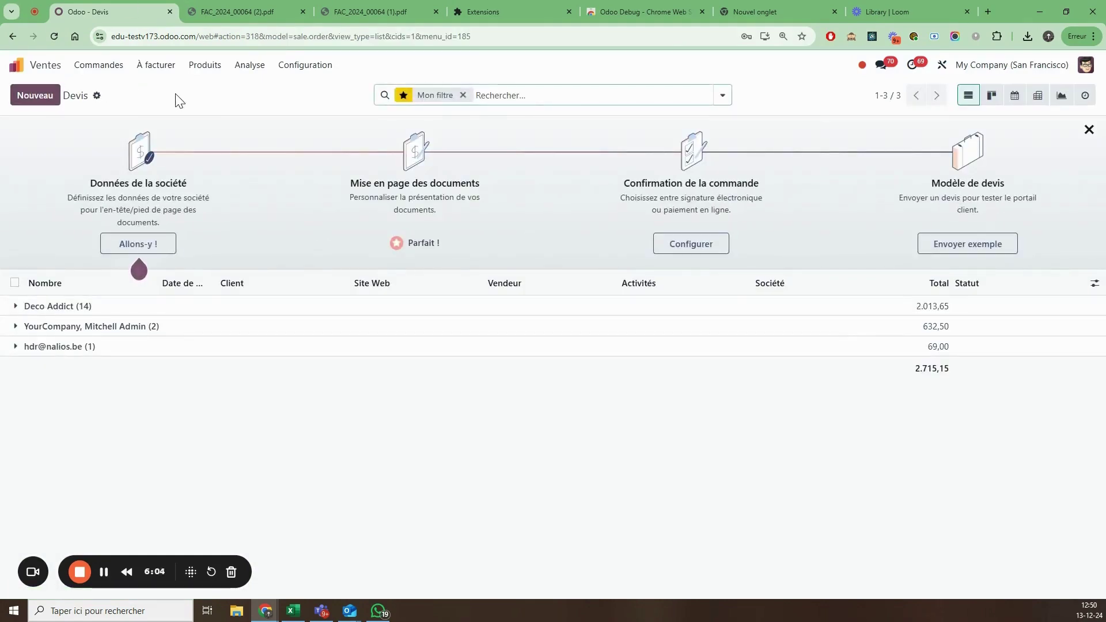
pyautogui.click(48, 101)
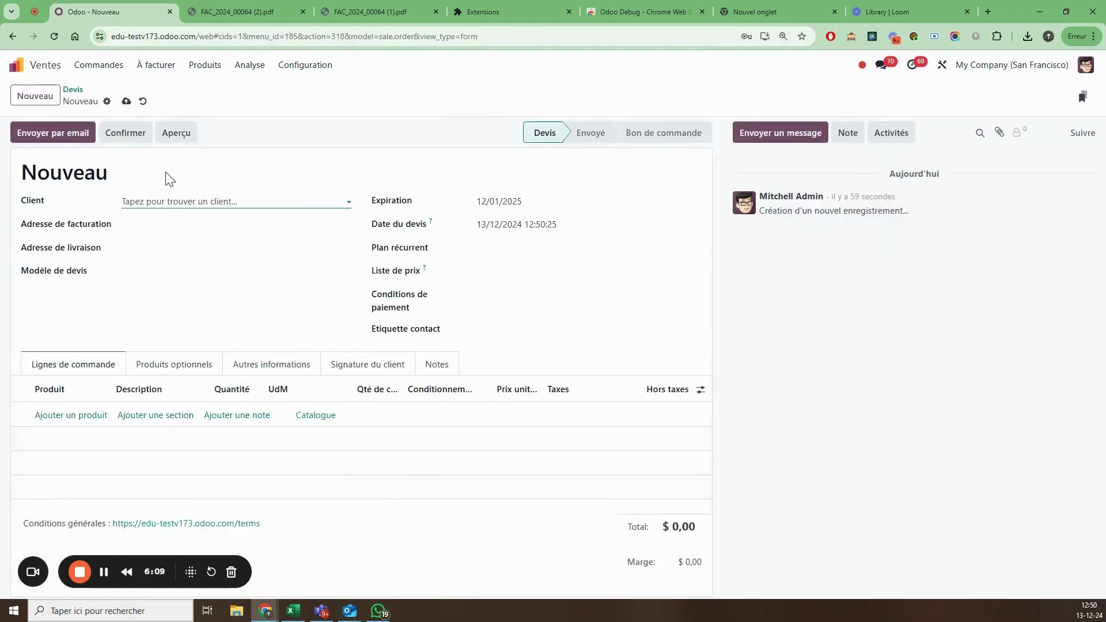
pyautogui.click(166, 201)
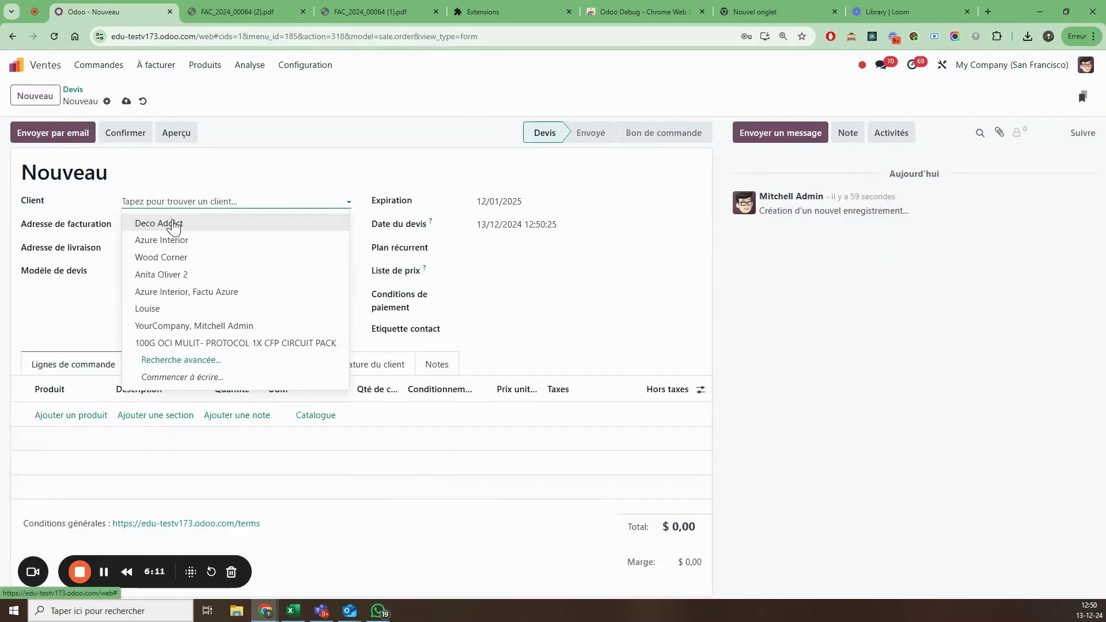
pyautogui.click(174, 224)
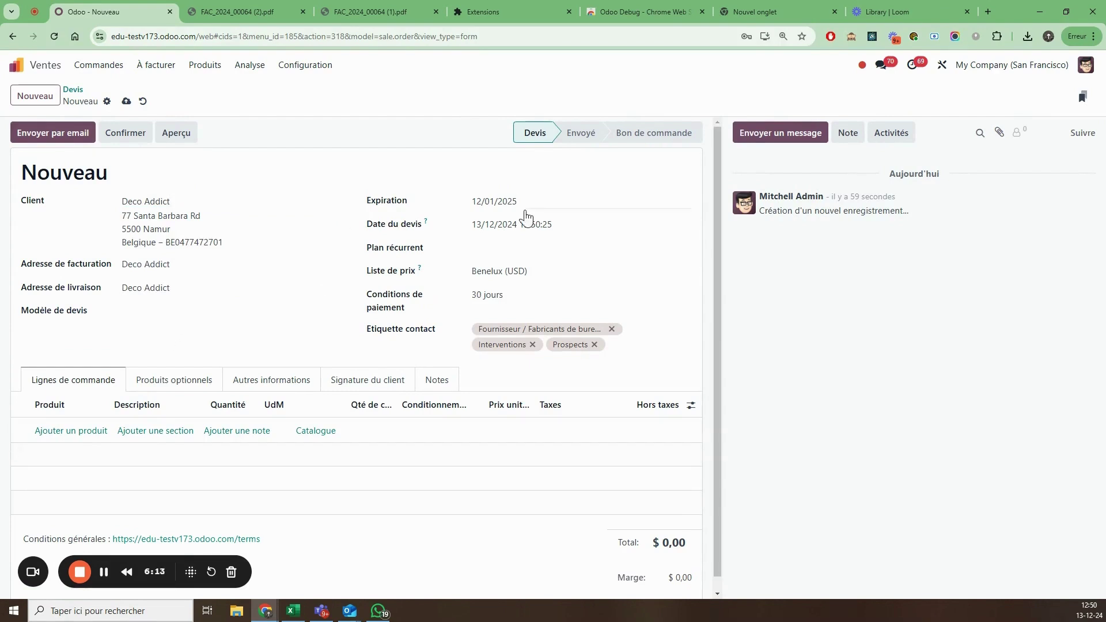
# Step: Open the Brief de marketing knowledge article from the quotation and look through its sections
pyautogui.click(1083, 99)
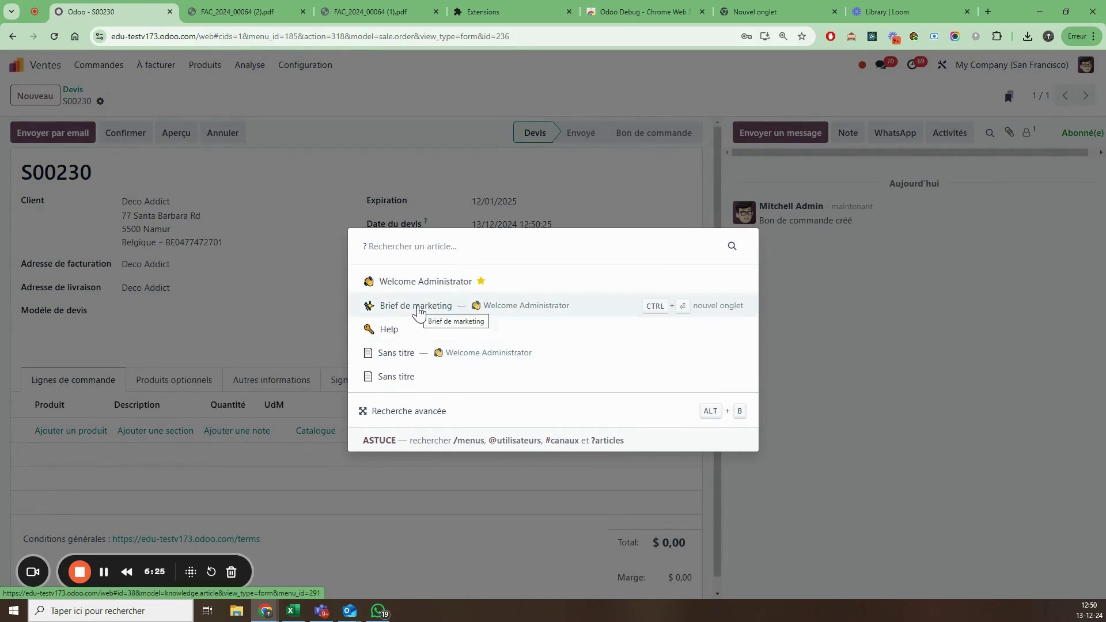
pyautogui.click(419, 310)
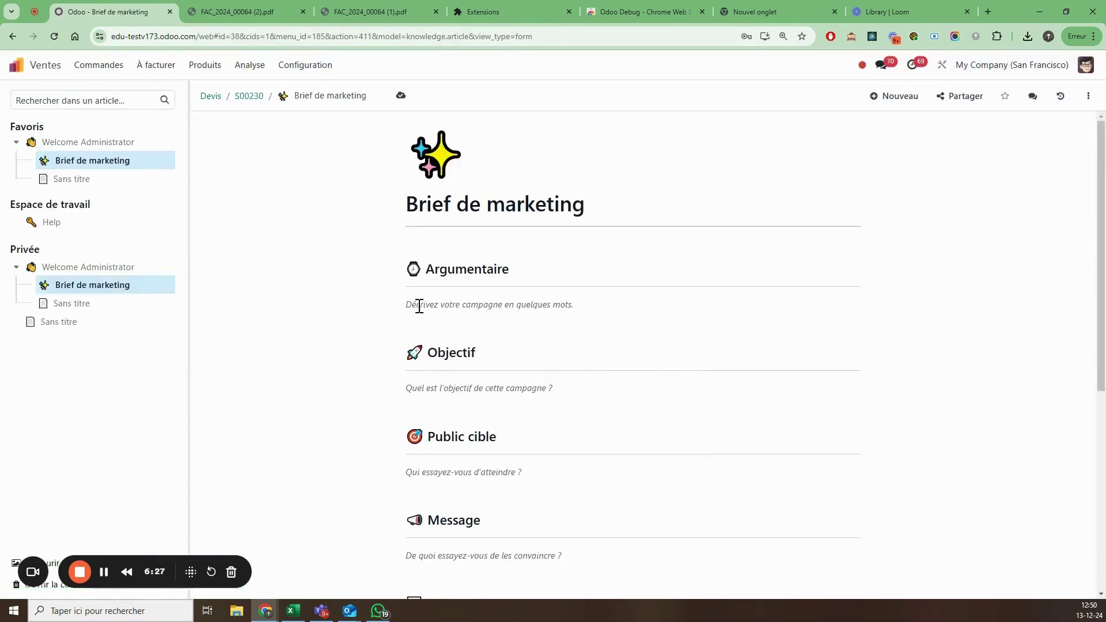
pyautogui.click(442, 304)
pyautogui.scroll(-3, 381, 300)
pyautogui.scroll(3, 404, 282)
pyautogui.scroll(-3, 452, 207)
pyautogui.scroll(3, 467, 306)
pyautogui.scroll(-2, 439, 352)
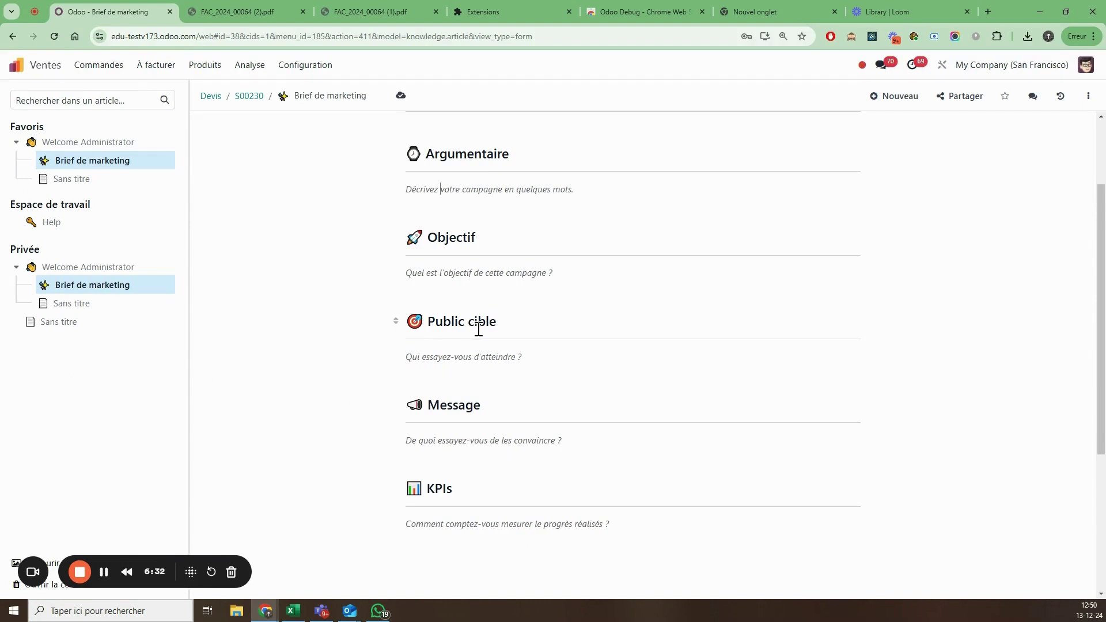
# Step: Copy the line "Décrivez votre campagne en quelques mots." under Argumentaire in the article
pyautogui.doubleClick(473, 276)
pyautogui.click(346, 428)
pyautogui.scroll(2, 403, 357)
pyautogui.doubleClick(458, 305)
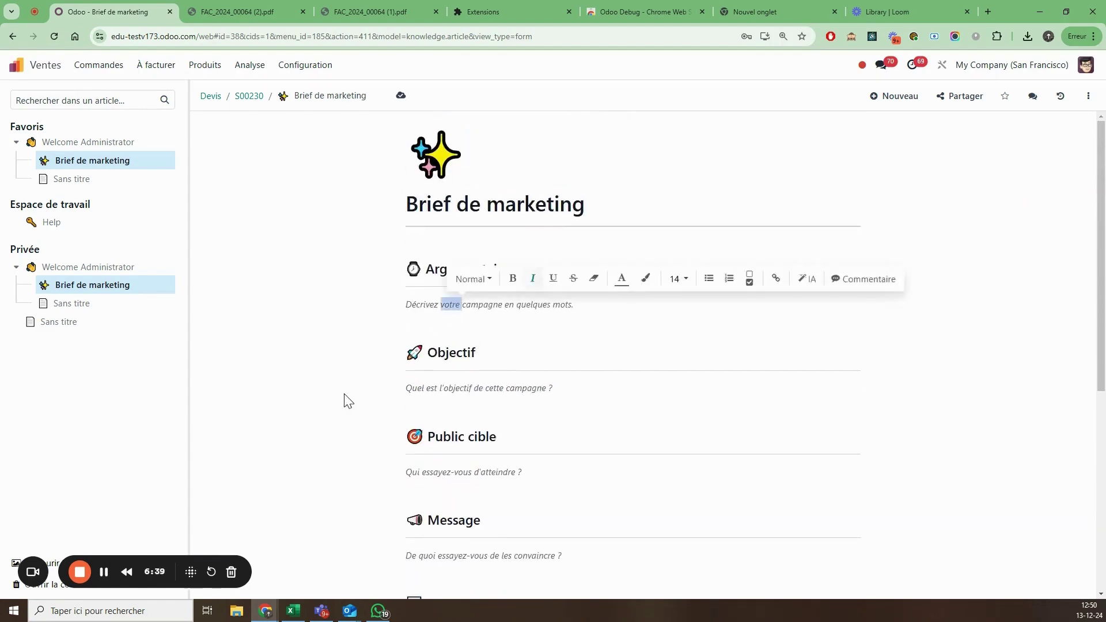
pyautogui.click(345, 401)
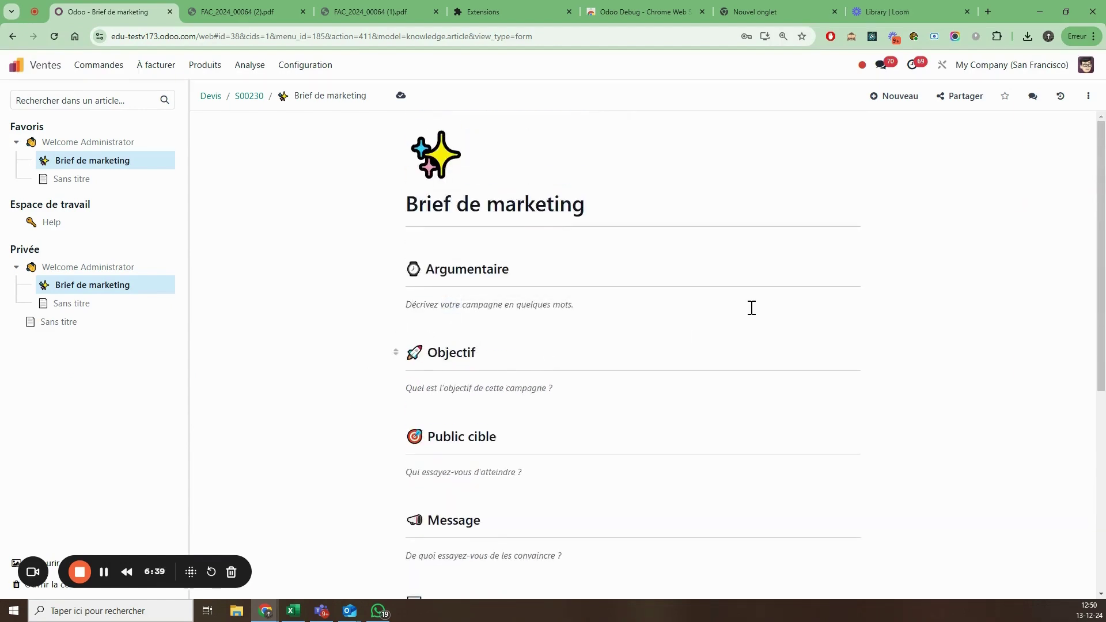
pyautogui.doubleClick(471, 306)
pyautogui.tripleClick(469, 305)
pyautogui.hotkey('ctrl', 'c')
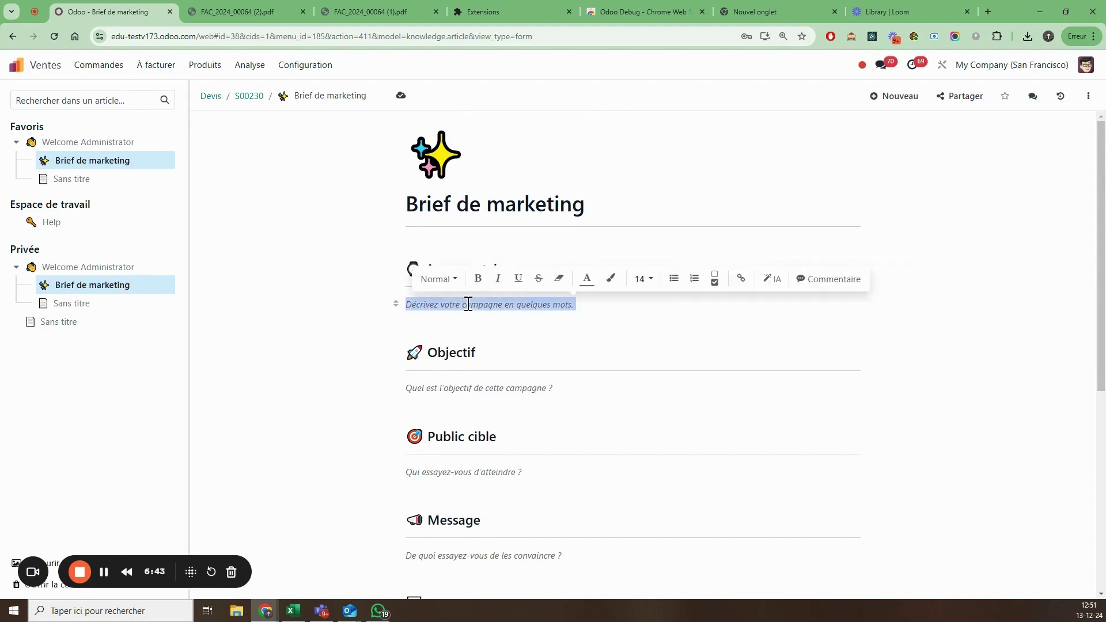
# Step: Return to the quotation and replace its general terms text with the copied article line
pyautogui.click(252, 98)
pyautogui.scroll(-1, 231, 501)
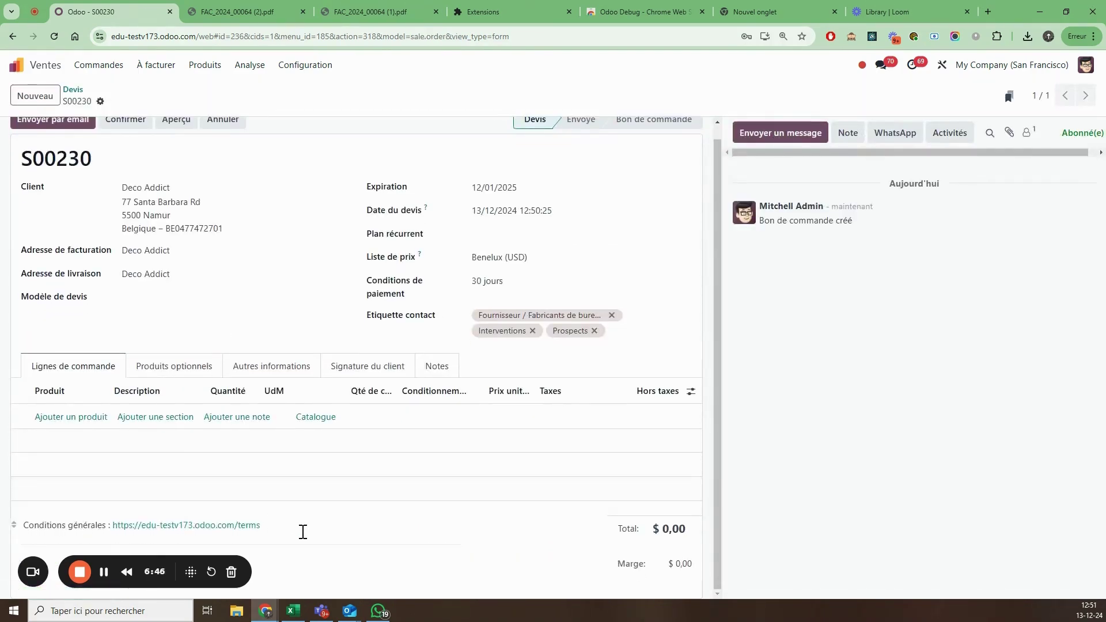
pyautogui.tripleClick(303, 531)
pyautogui.hotkey('ctrl', 'v')
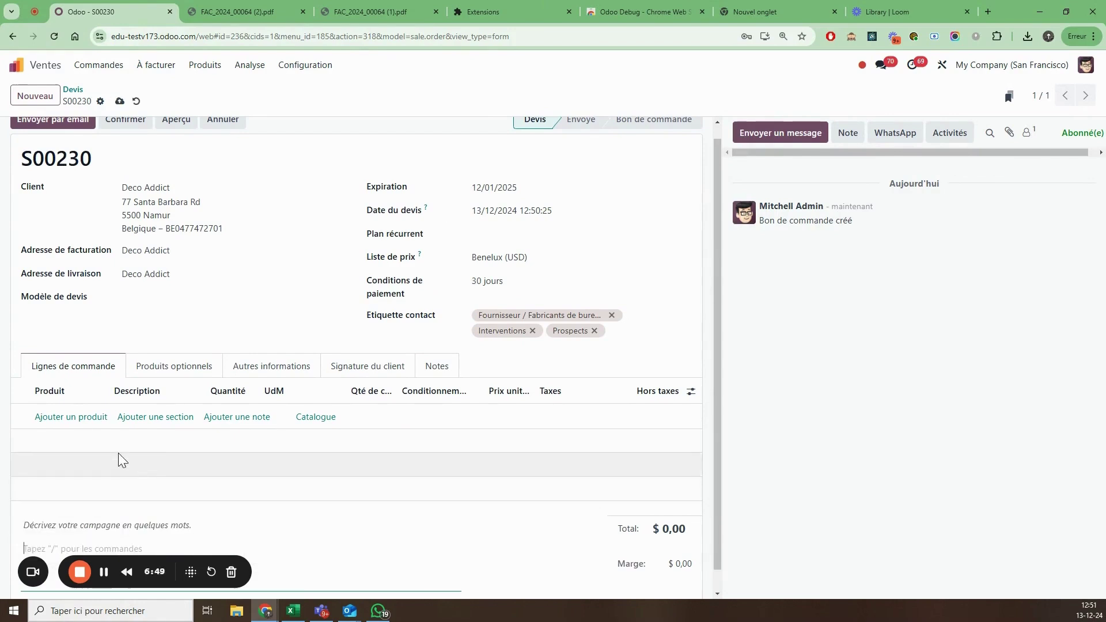
pyautogui.scroll(-1, 118, 459)
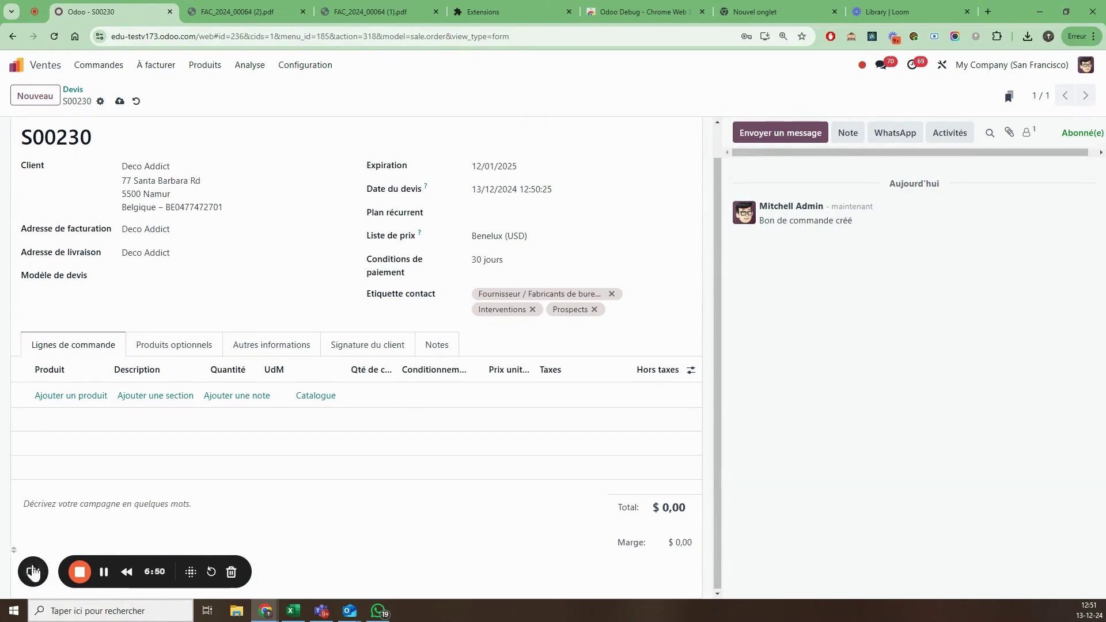
pyautogui.moveTo(140, 565); pyautogui.dragTo(807, 548)
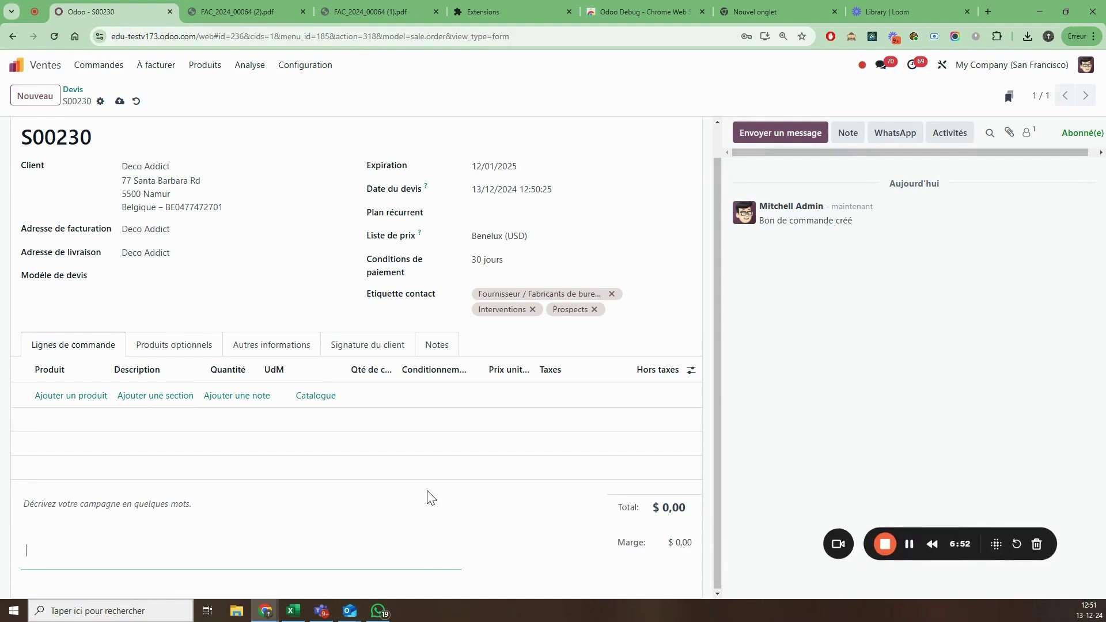
# Step: Add a note to the quotation's order lines containing the copied text "Décrivez votre campagne en quelques mots."
pyautogui.click(214, 397)
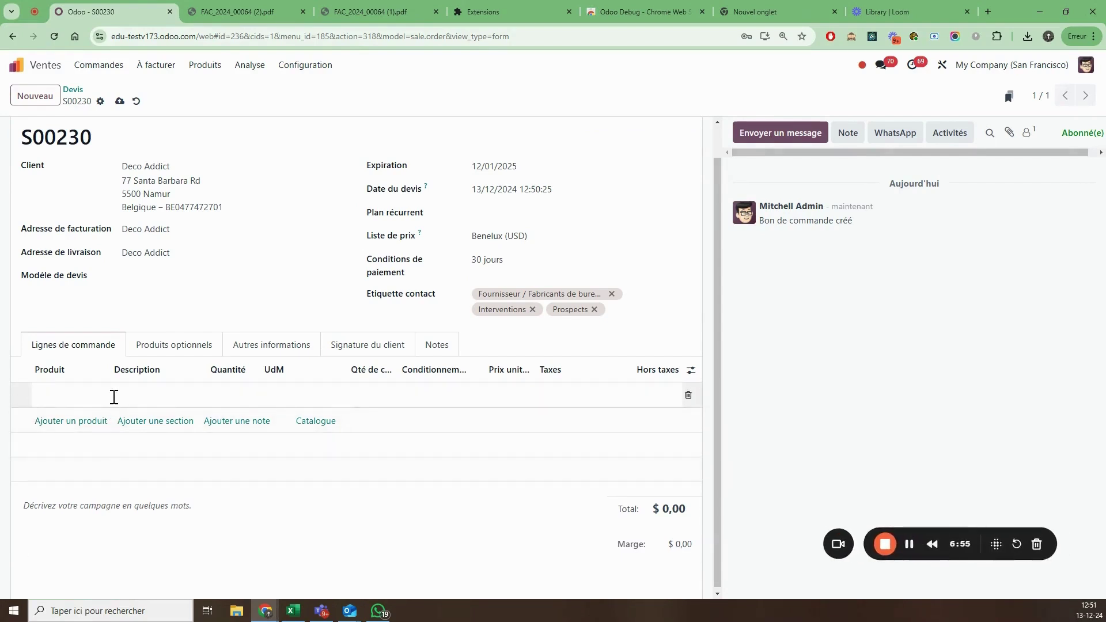
pyautogui.click(230, 423)
pyautogui.hotkey('ctrl', 'v')
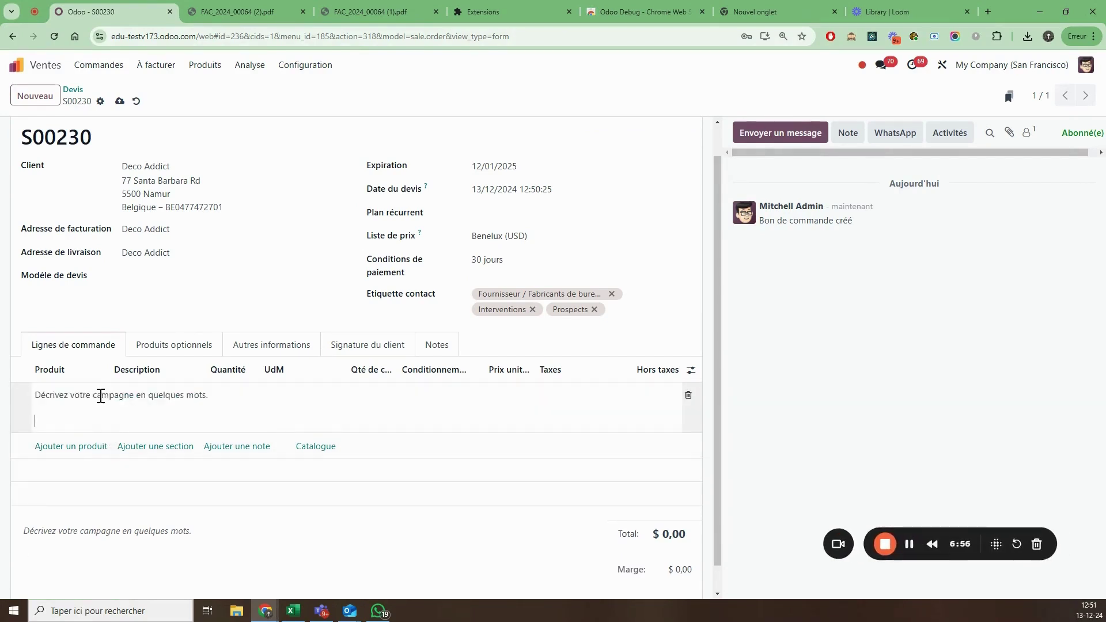
pyautogui.click(881, 380)
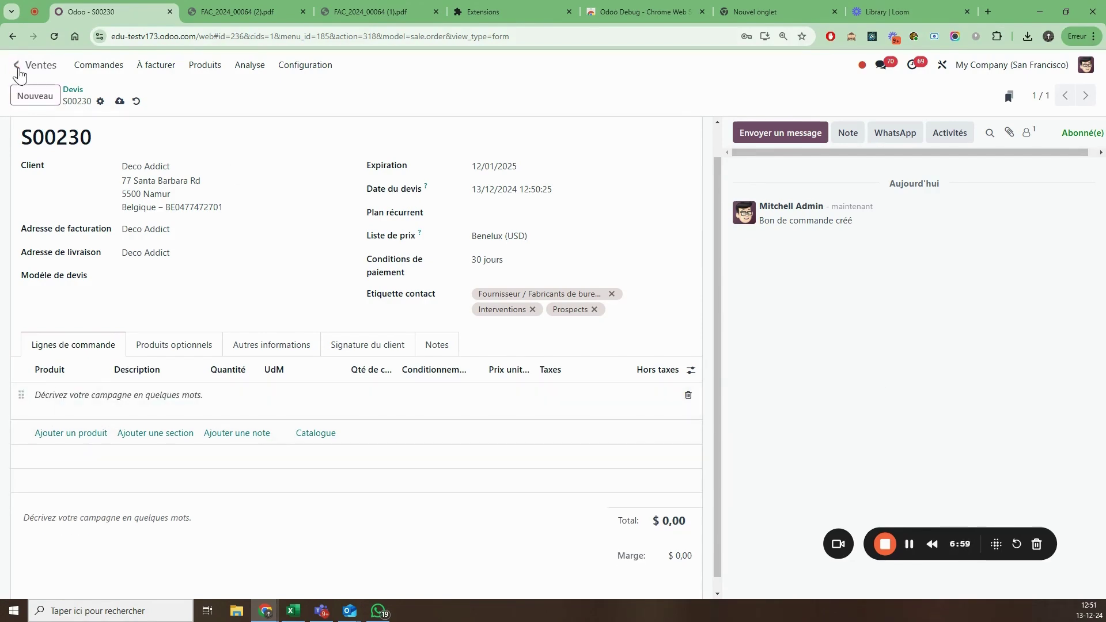
# Step: Leave the quotation and open the Connaissances app to view its list of articles
pyautogui.click(17, 65)
pyautogui.write('co')
pyautogui.press('Return')
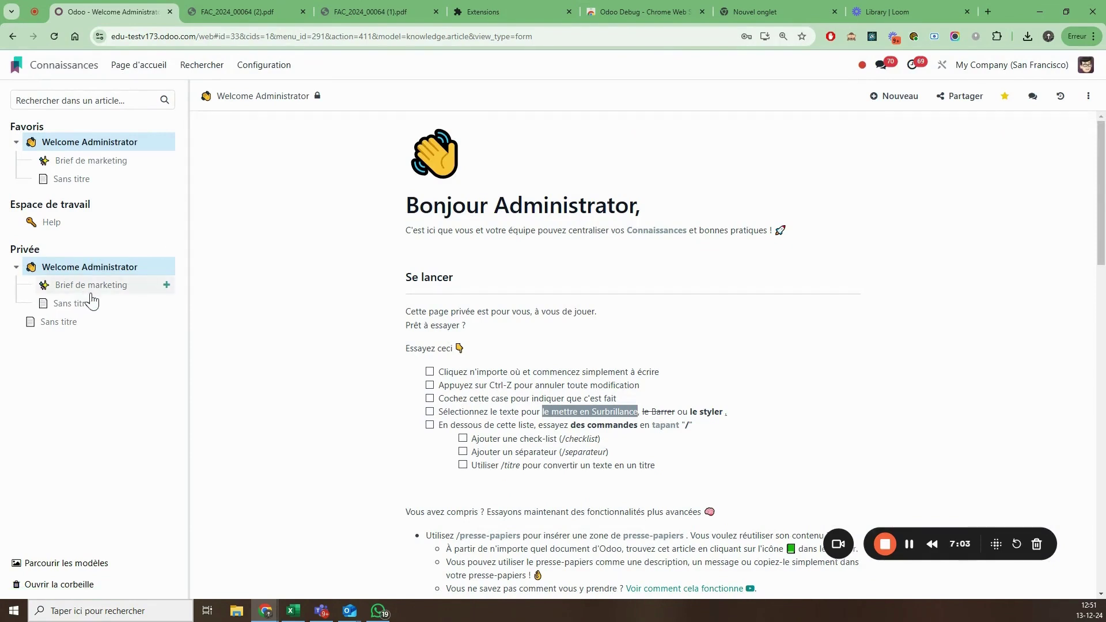
# Step: Return to the app overview, look up "/ actions pla" in the command search and open the technical Actions planifiées list
pyautogui.click(17, 70)
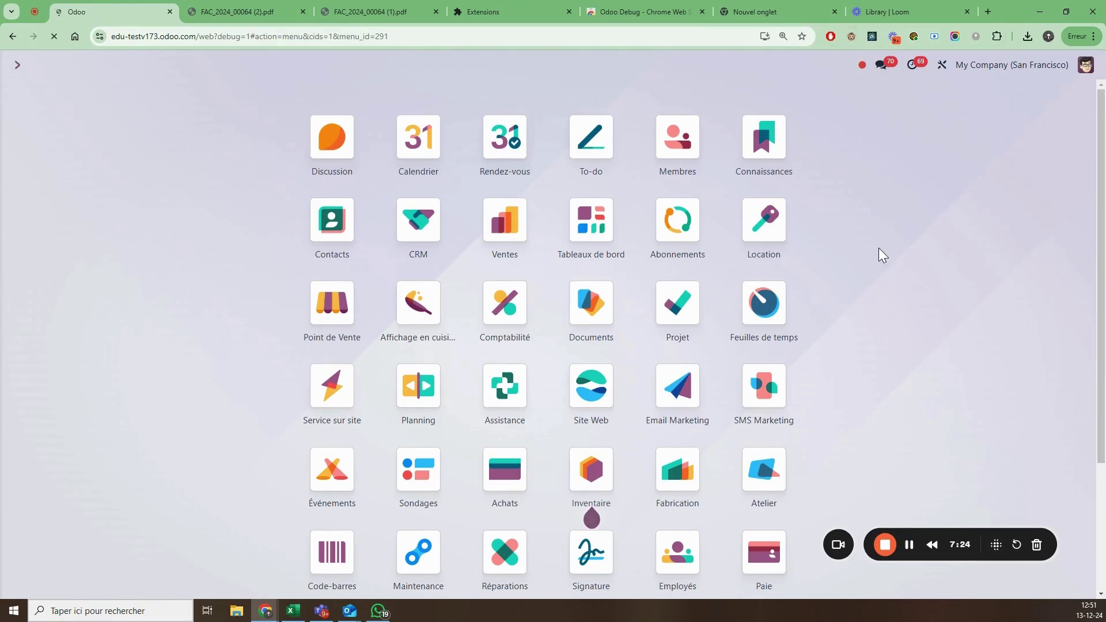
pyautogui.hotkey('ctrl', 'k')
pyautogui.write('/ a')
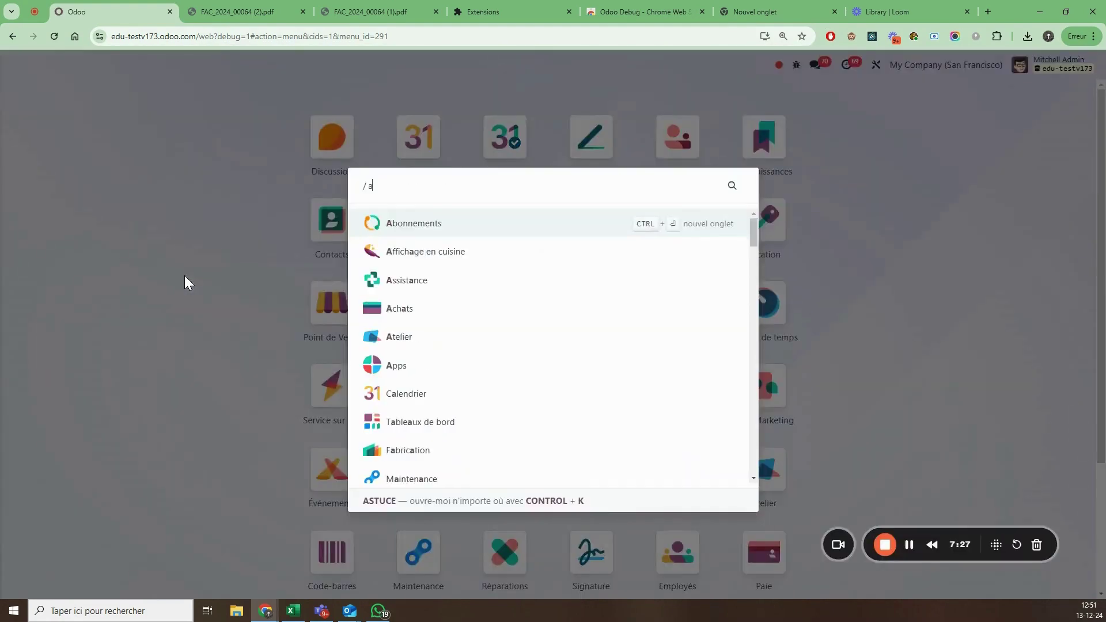
pyautogui.write('ctions pla')
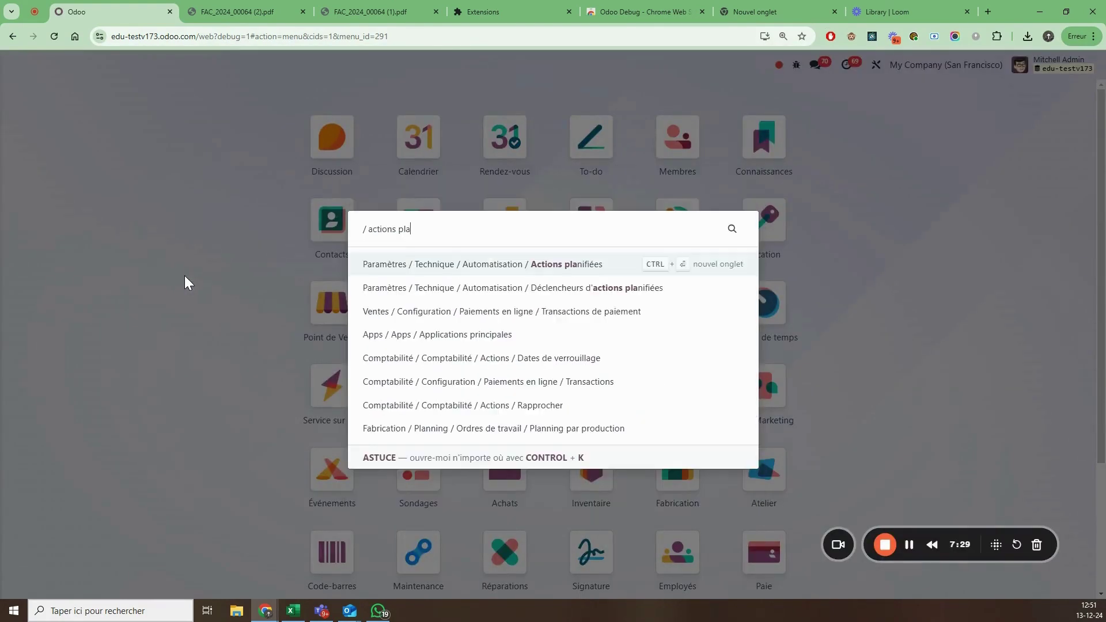
pyautogui.press('Return')
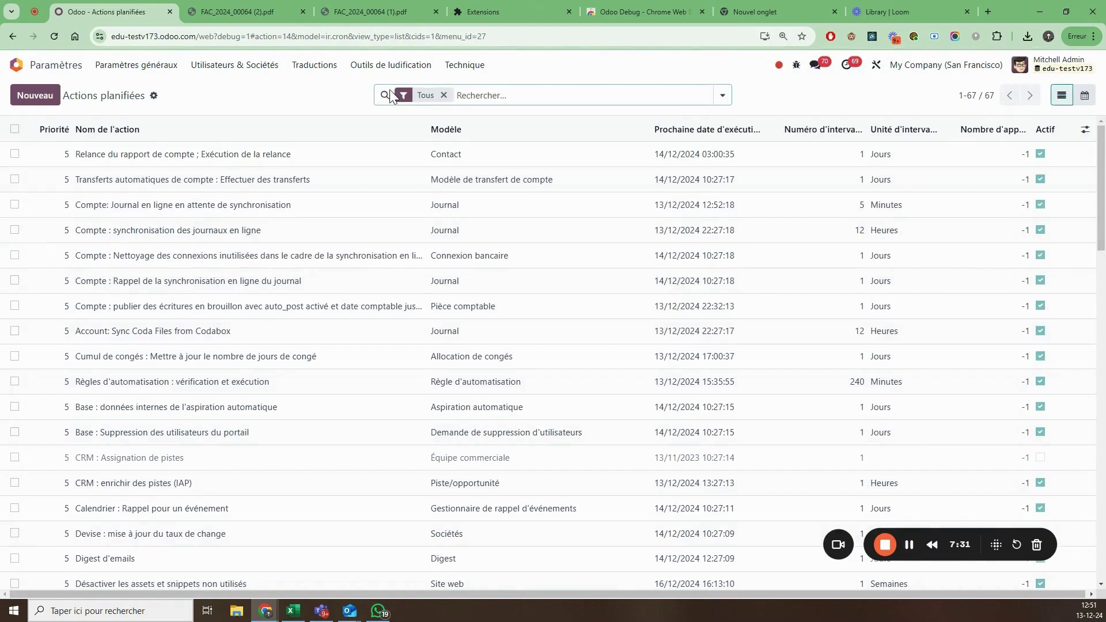
# Step: Filter the scheduled actions by the action name "email"
pyautogui.write('ema')
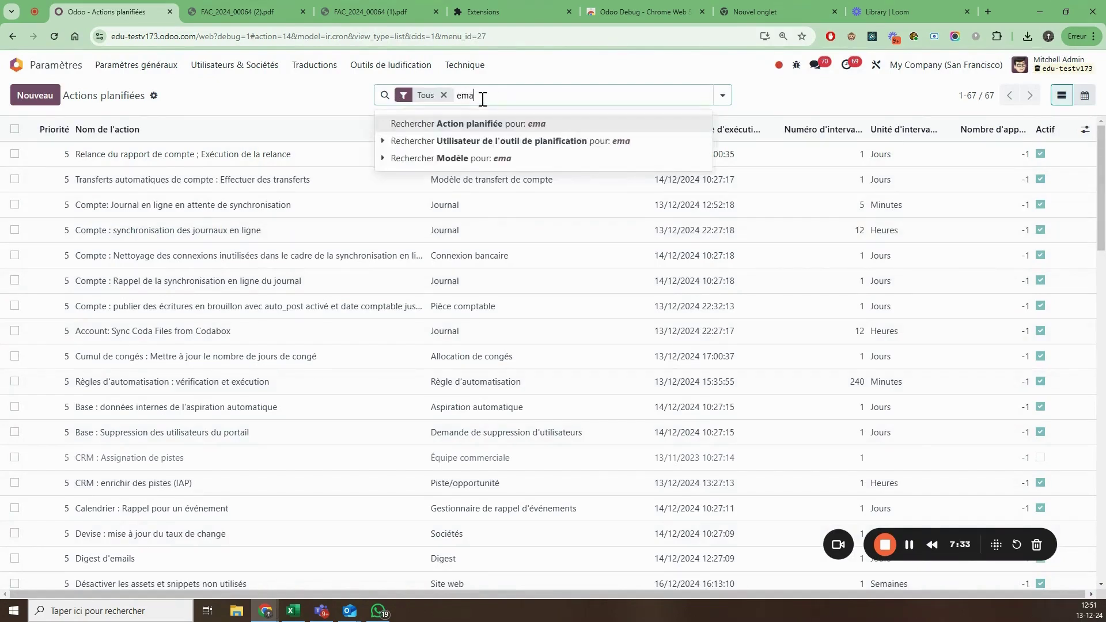
pyautogui.write('il')
pyautogui.press('Return')
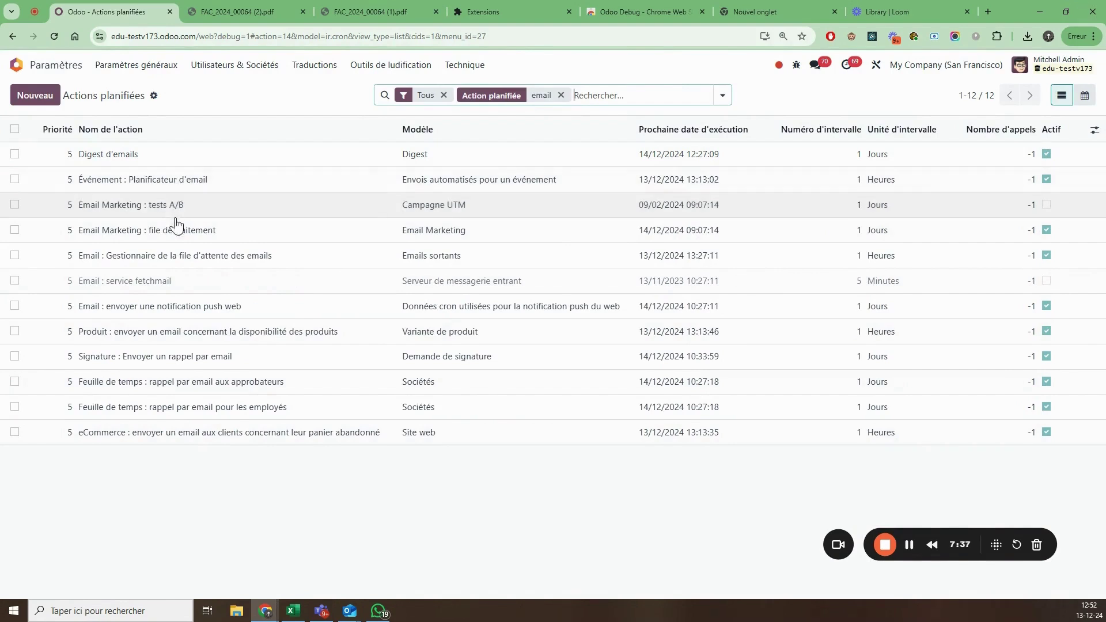
# Step: View the settings of the scheduled actions "Email Marketing : file de traitement" and "Digest d'emails", returning to the list after each
pyautogui.click(345, 239)
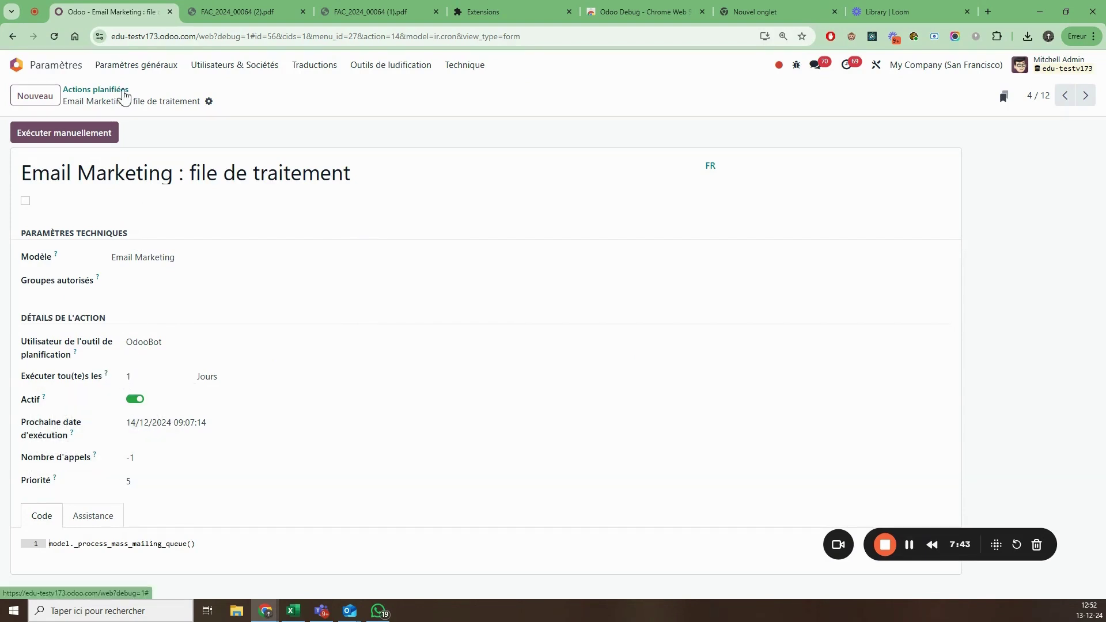
pyautogui.click(122, 90)
pyautogui.click(156, 163)
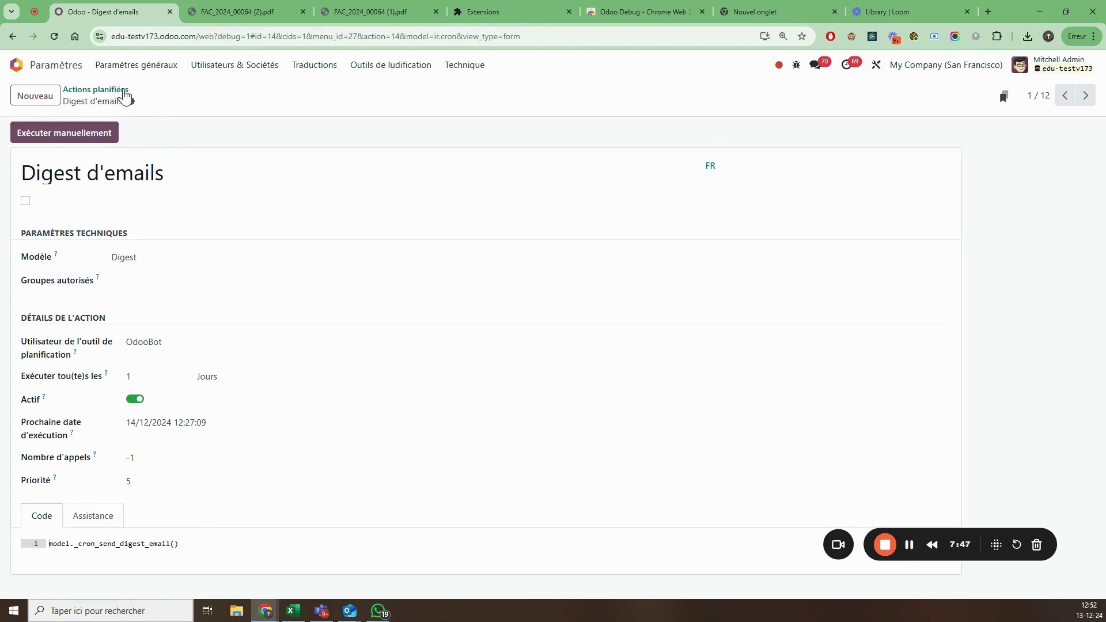
pyautogui.click(121, 91)
# Step: Open the scheduled action "Événement : Planificateur d'email" and examine its execution interval, time unit and title
pyautogui.click(166, 179)
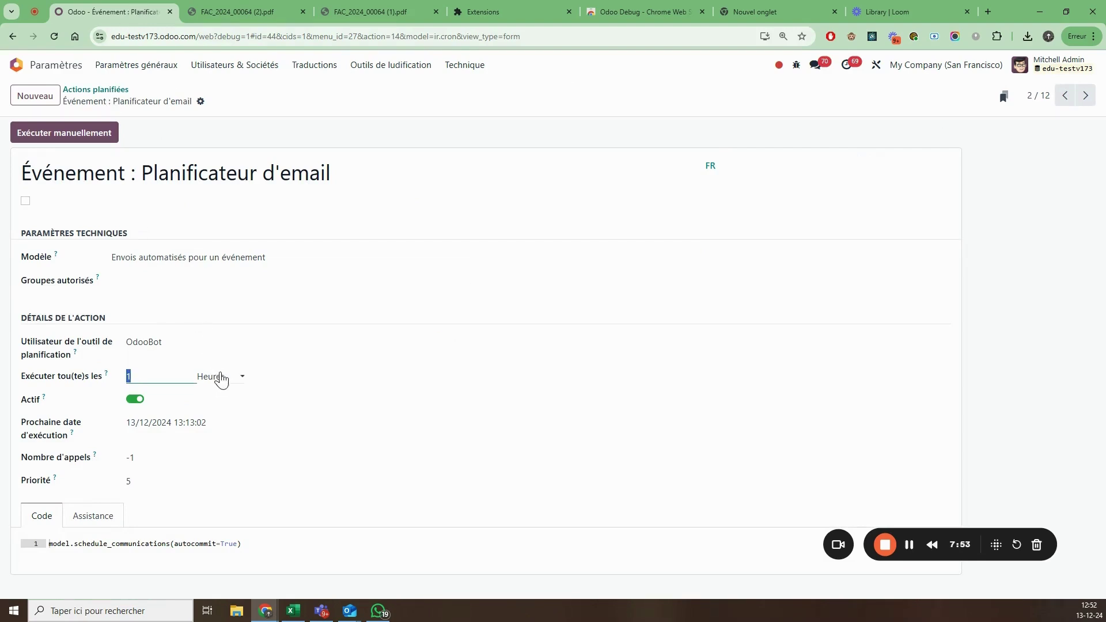
pyautogui.click(220, 378)
pyautogui.click(350, 109)
pyautogui.doubleClick(162, 377)
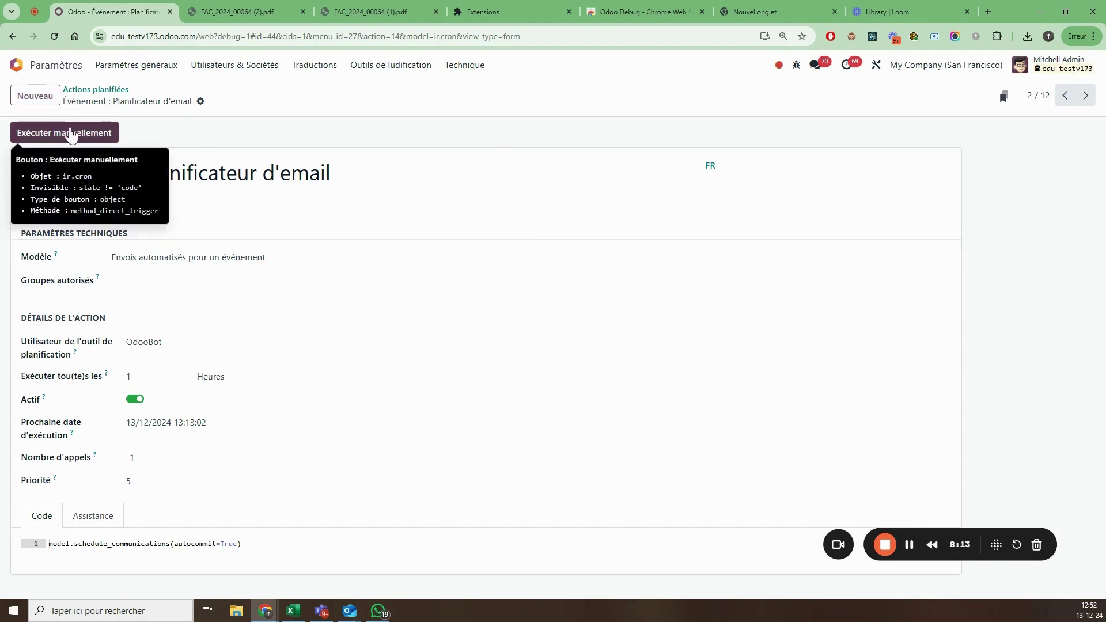
pyautogui.tripleClick(198, 171)
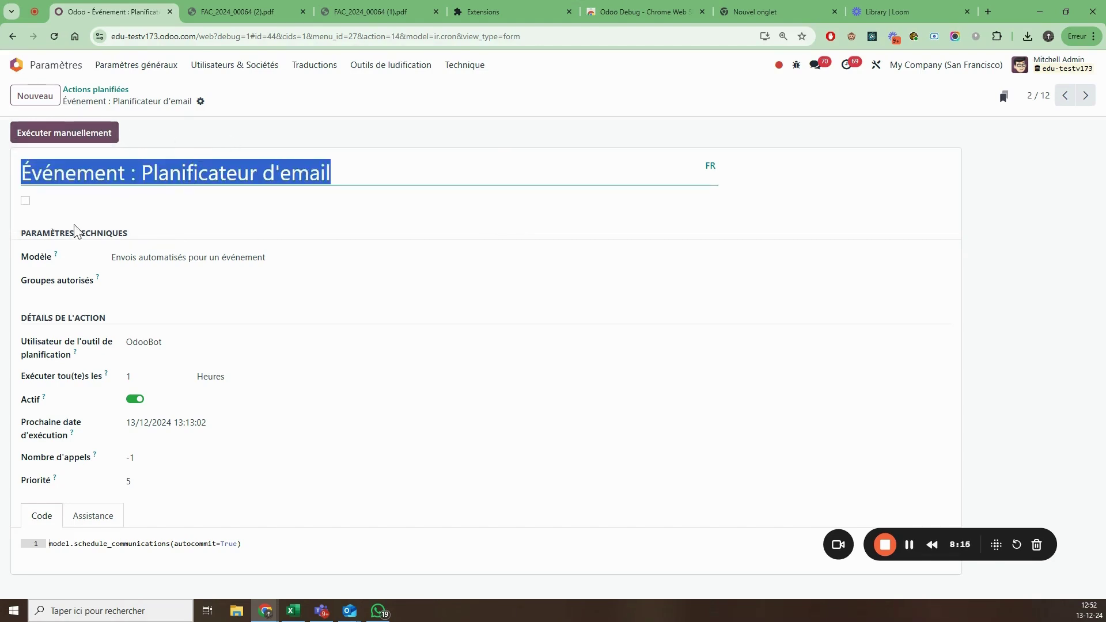
# Step: Return to the scheduled actions list, remove the "email" filter and look through all the actions and their intervals
pyautogui.click(114, 91)
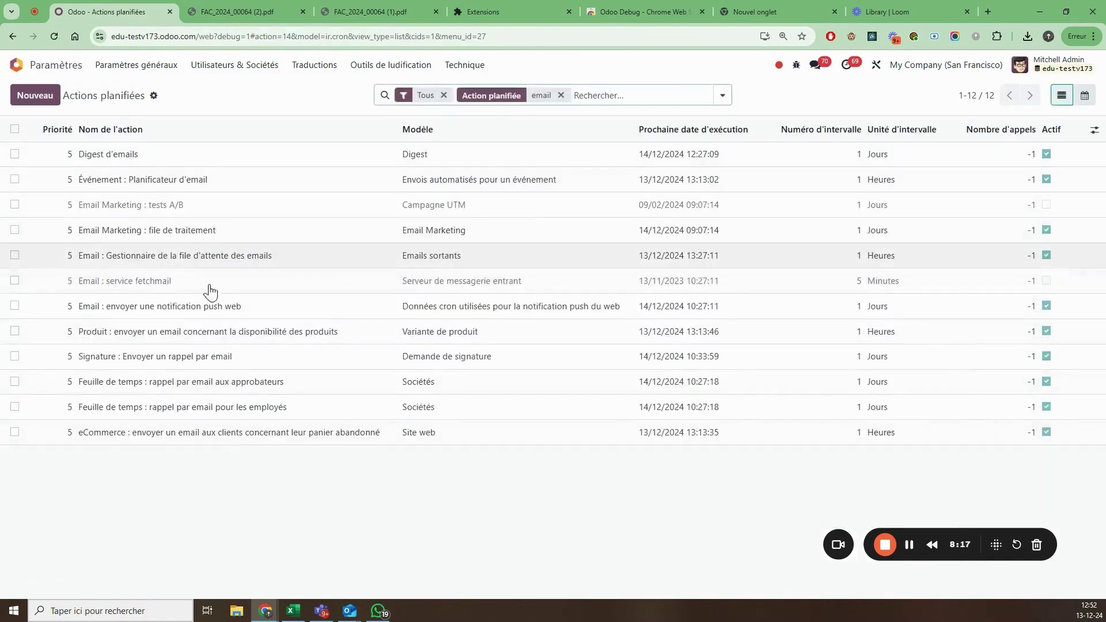
pyautogui.click(560, 95)
pyautogui.scroll(-20, 196, 288)
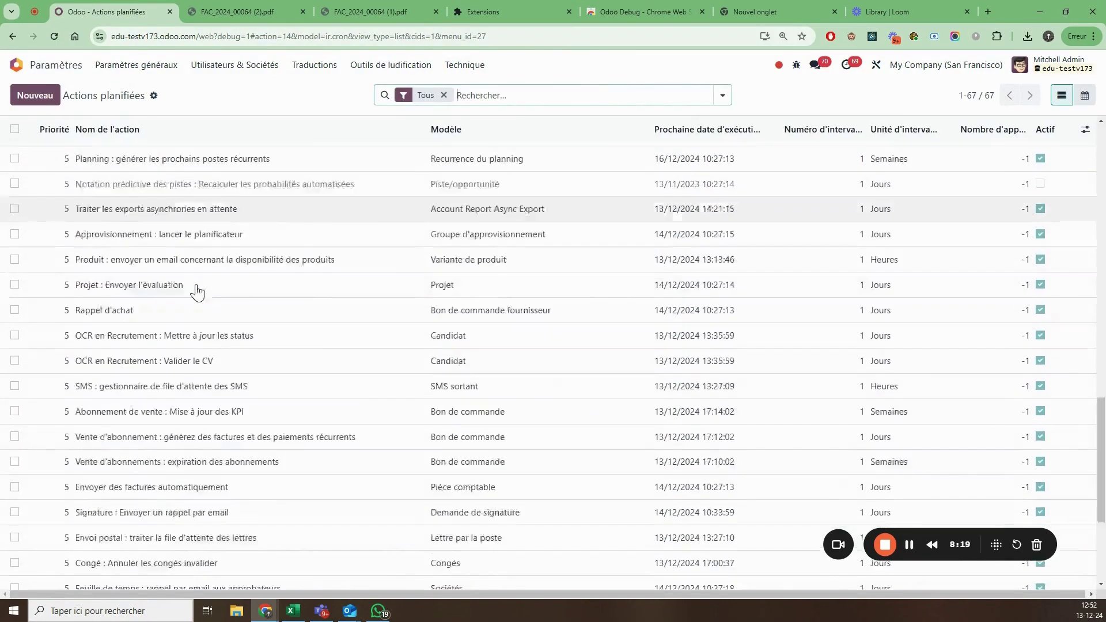
pyautogui.scroll(20, 209, 316)
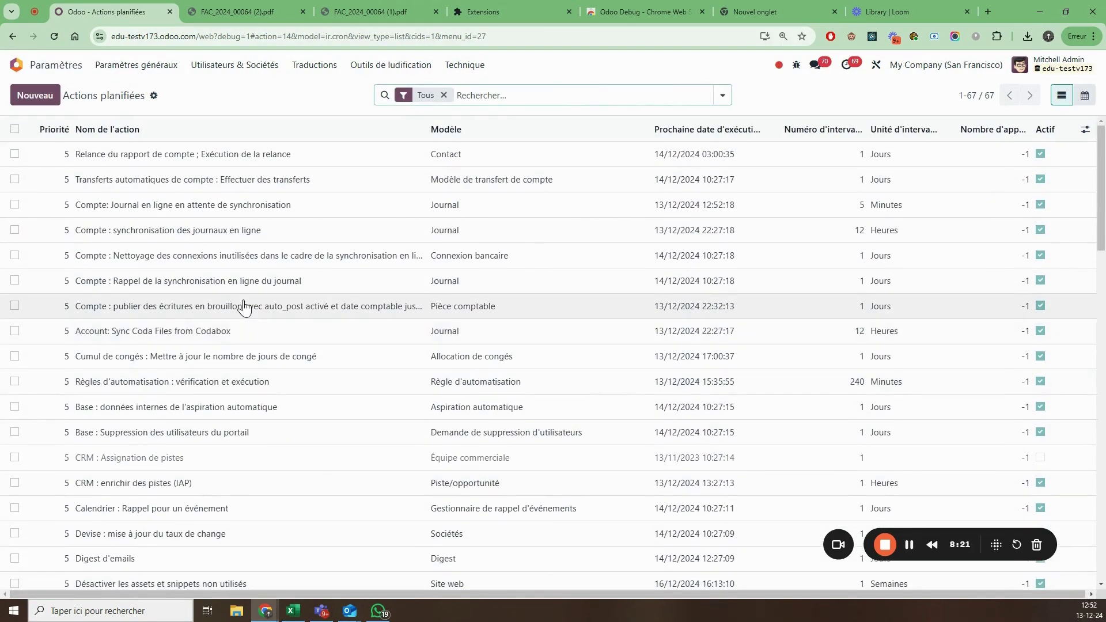
pyautogui.scroll(-5, 241, 306)
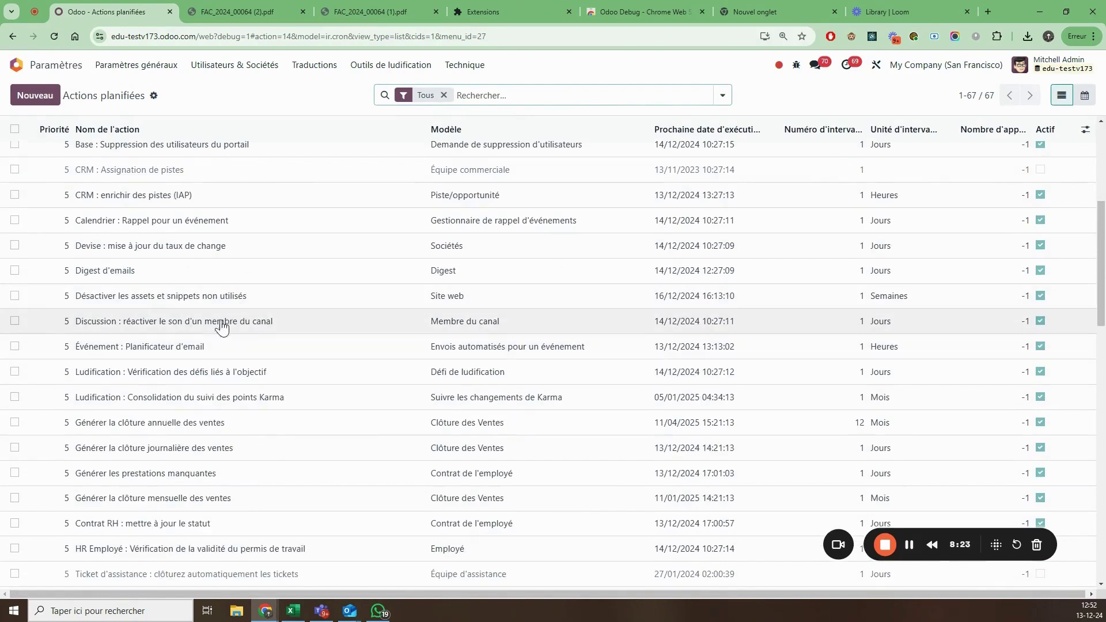
pyautogui.scroll(3, 282, 251)
pyautogui.scroll(1, 283, 252)
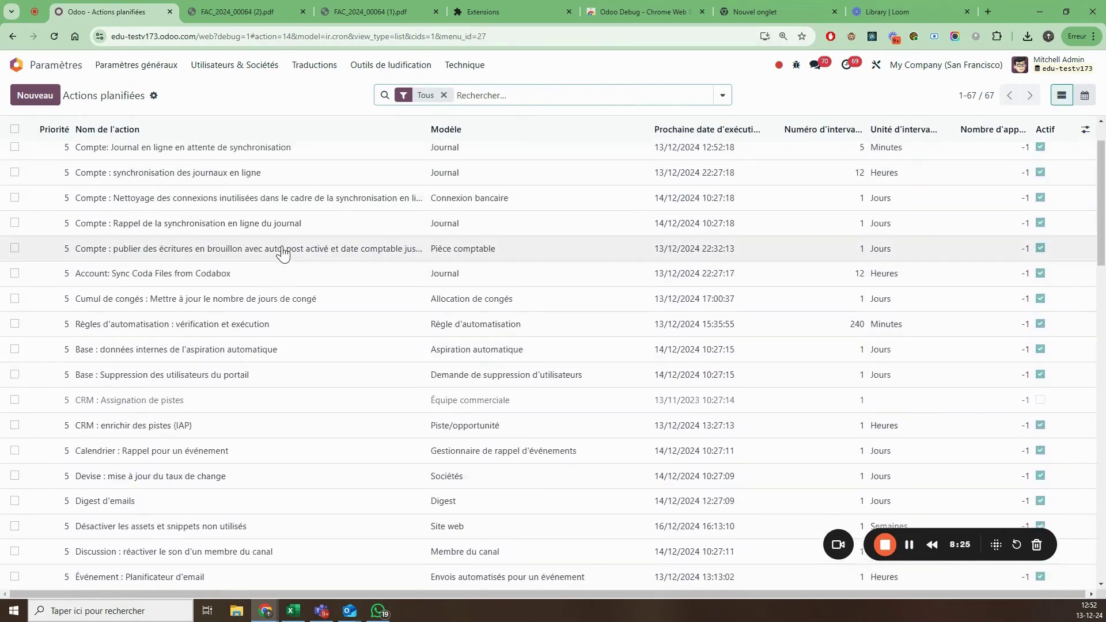
pyautogui.scroll(1, 922, 197)
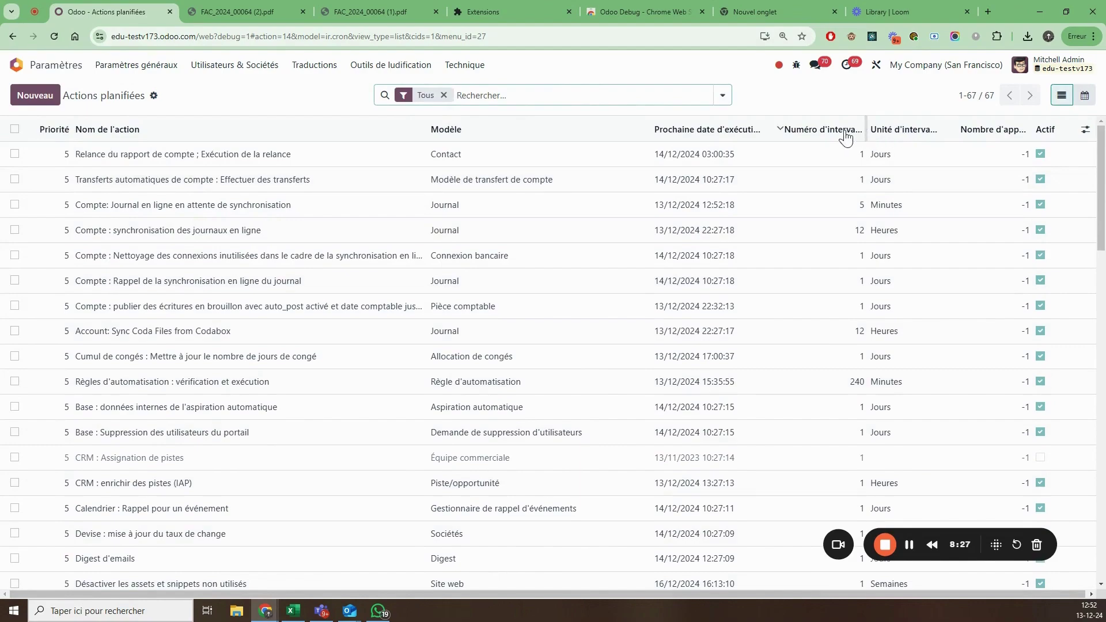